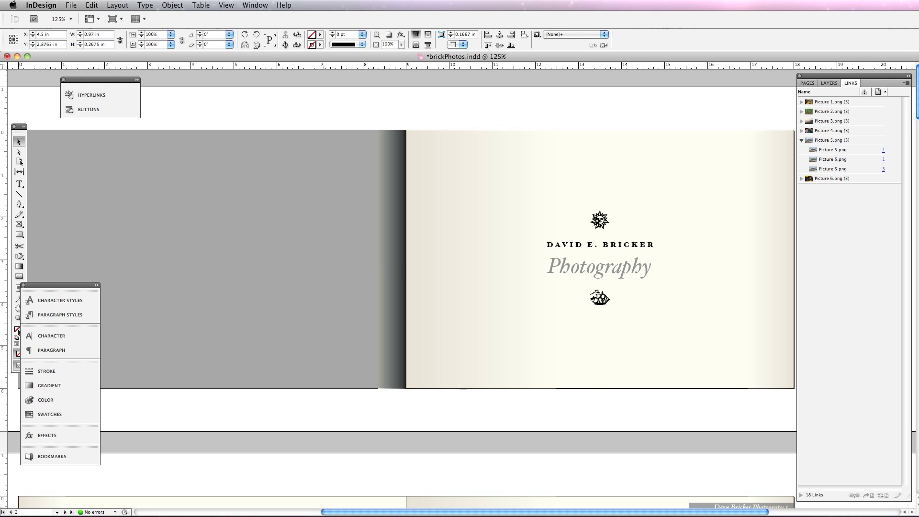
Scroll through the portfolio spreads down to the 'sunset, california coast' spread.
{"action": "scroll", "coordinate": [462, 404], "scroll_direction": "down", "scroll_amount": 10}
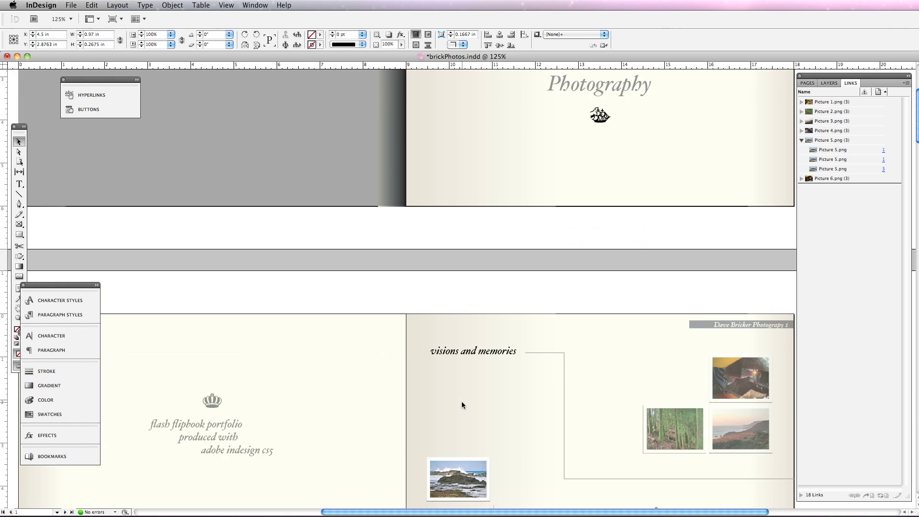
{"action": "scroll", "coordinate": [462, 405], "scroll_direction": "up", "scroll_amount": 3}
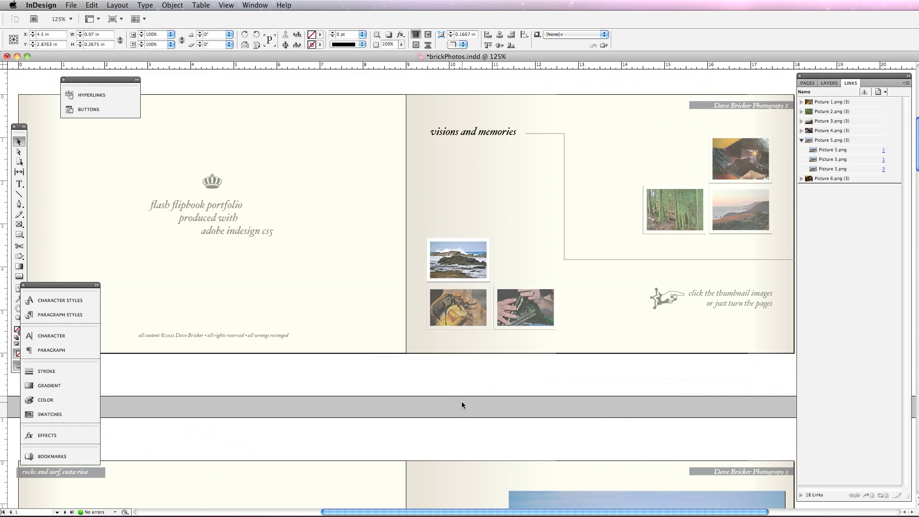
{"action": "scroll", "coordinate": [462, 401], "scroll_direction": "up", "scroll_amount": 8}
{"action": "scroll", "coordinate": [338, 346], "scroll_direction": "left", "scroll_amount": 8}
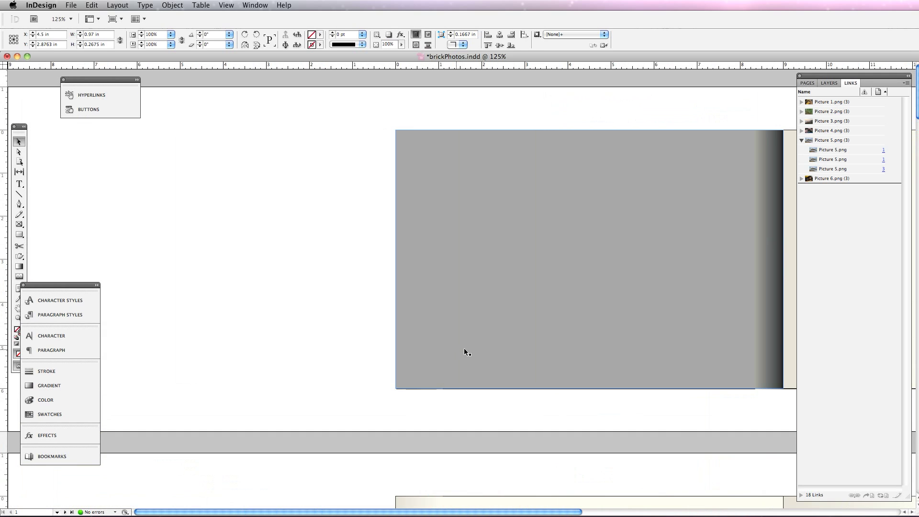
{"action": "scroll", "coordinate": [464, 349], "scroll_direction": "right", "scroll_amount": 8}
{"action": "scroll", "coordinate": [476, 350], "scroll_direction": "down", "scroll_amount": 5}
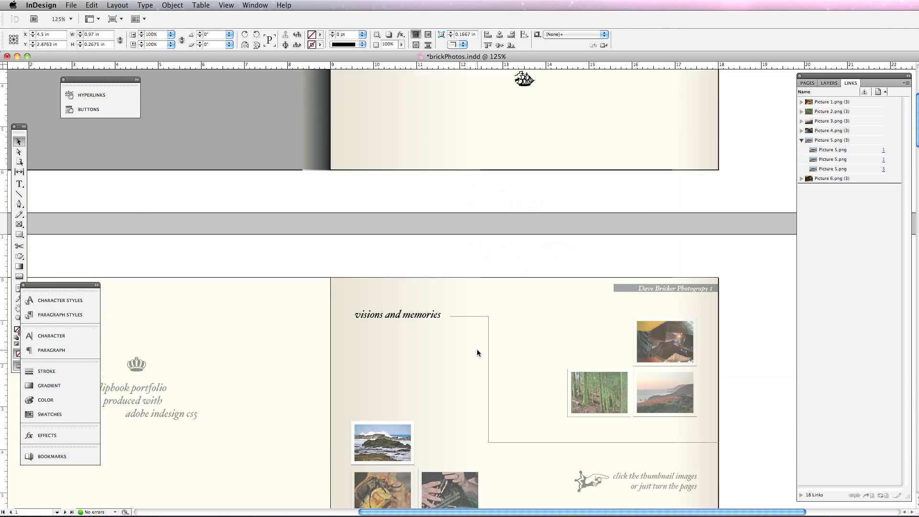
{"action": "scroll", "coordinate": [477, 353], "scroll_direction": "down", "scroll_amount": 4}
{"action": "scroll", "coordinate": [476, 352], "scroll_direction": "left", "scroll_amount": 2}
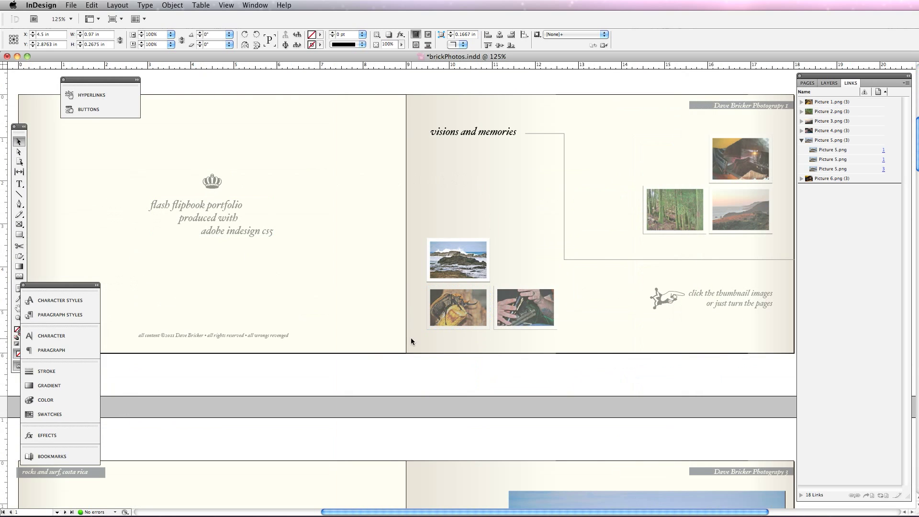
{"action": "scroll", "coordinate": [411, 337], "scroll_direction": "down", "scroll_amount": 5}
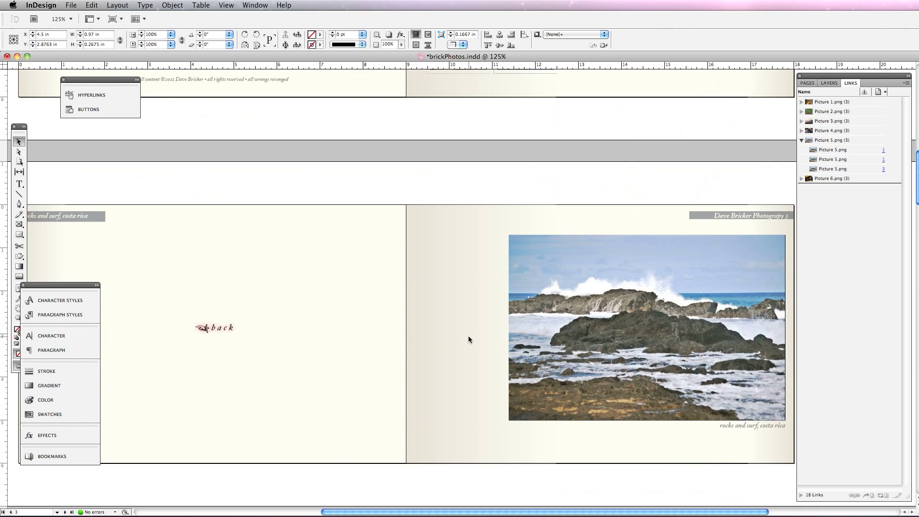
{"action": "scroll", "coordinate": [467, 338], "scroll_direction": "down", "scroll_amount": 10}
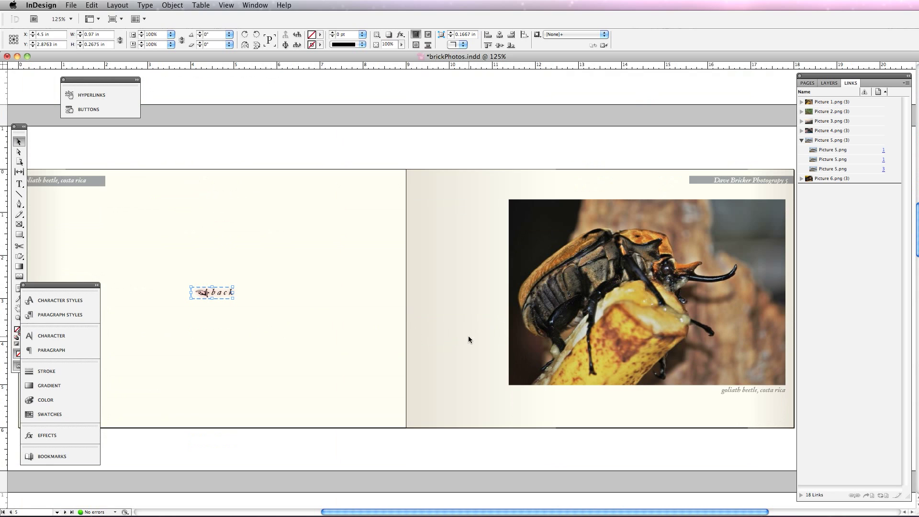
{"action": "scroll", "coordinate": [468, 339], "scroll_direction": "down", "scroll_amount": 10}
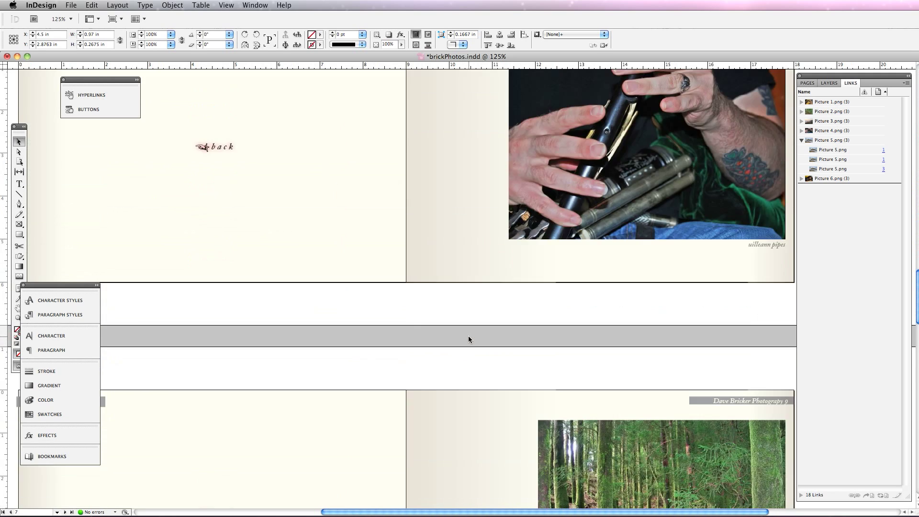
{"action": "scroll", "coordinate": [468, 339], "scroll_direction": "down", "scroll_amount": 15}
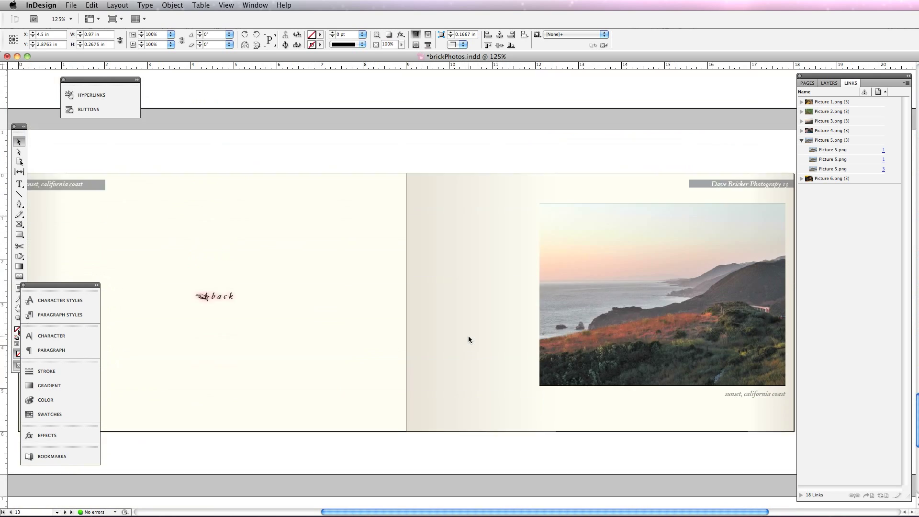
{"action": "scroll", "coordinate": [468, 340], "scroll_direction": "down", "scroll_amount": 3}
Drag the coast photo frame's top edge down slightly, then scroll on to the closing spread.
{"action": "left_click", "coordinate": [601, 122]}
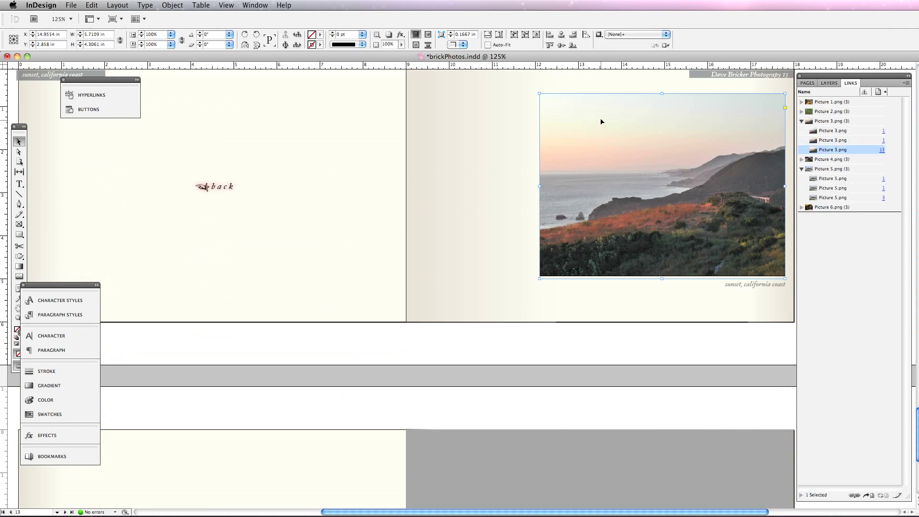
{"action": "left_click_drag", "start_coordinate": [663, 94], "coordinate": [660, 96]}
{"action": "left_click", "coordinate": [490, 94]}
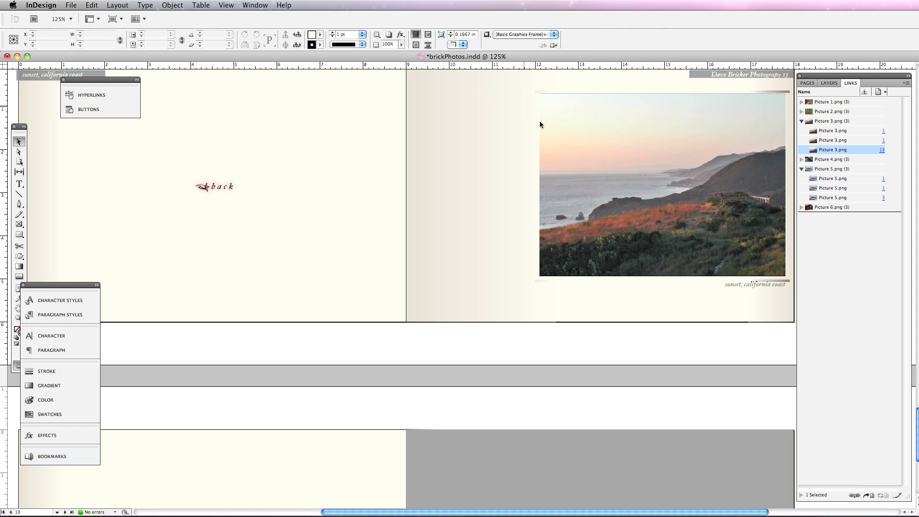
{"action": "left_click", "coordinate": [662, 186]}
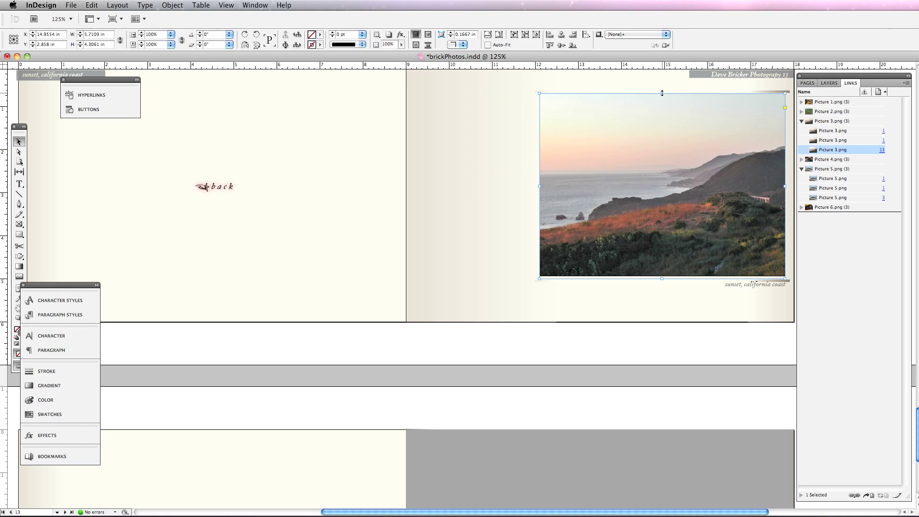
{"action": "left_click_drag", "start_coordinate": [662, 93], "coordinate": [661, 97]}
{"action": "left_click", "coordinate": [488, 162]}
{"action": "scroll", "coordinate": [491, 172], "scroll_direction": "down", "scroll_amount": 5}
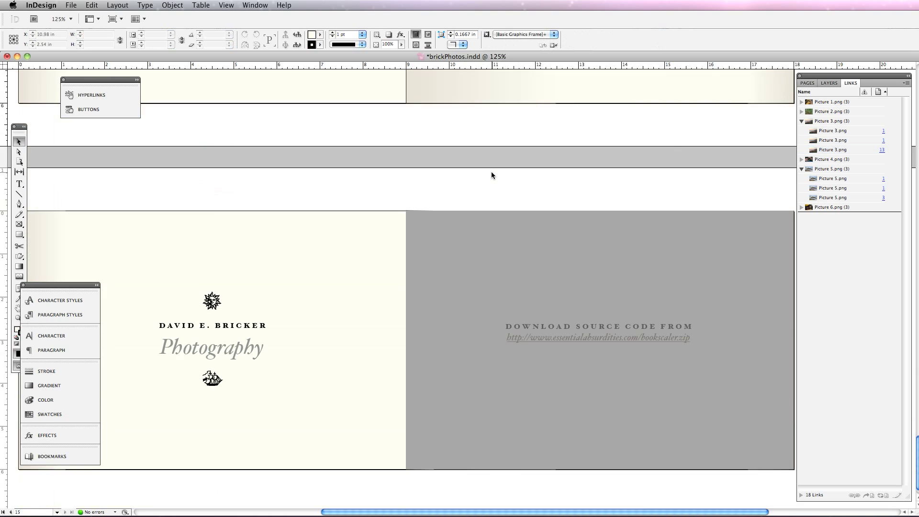
{"action": "scroll", "coordinate": [491, 171], "scroll_direction": "down", "scroll_amount": 1}
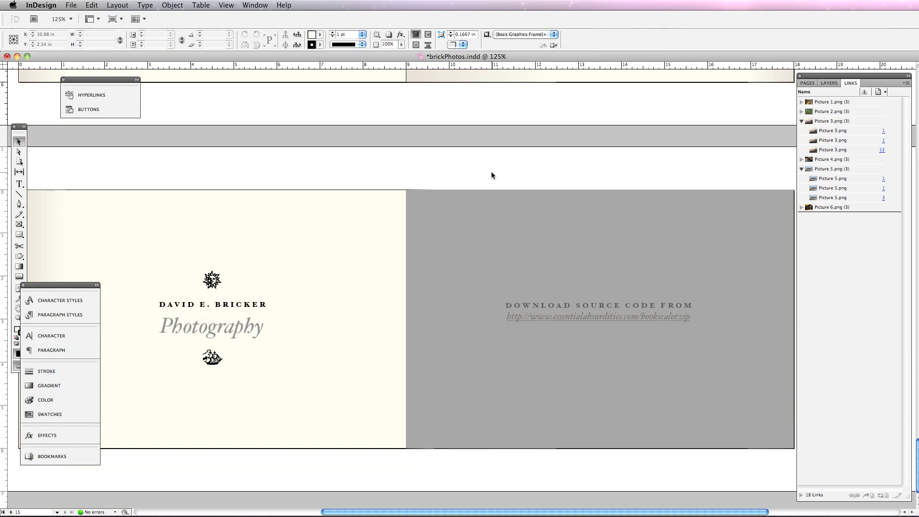
Underline the full download URL text in the 'download source code from' frame.
{"action": "left_click", "coordinate": [573, 318]}
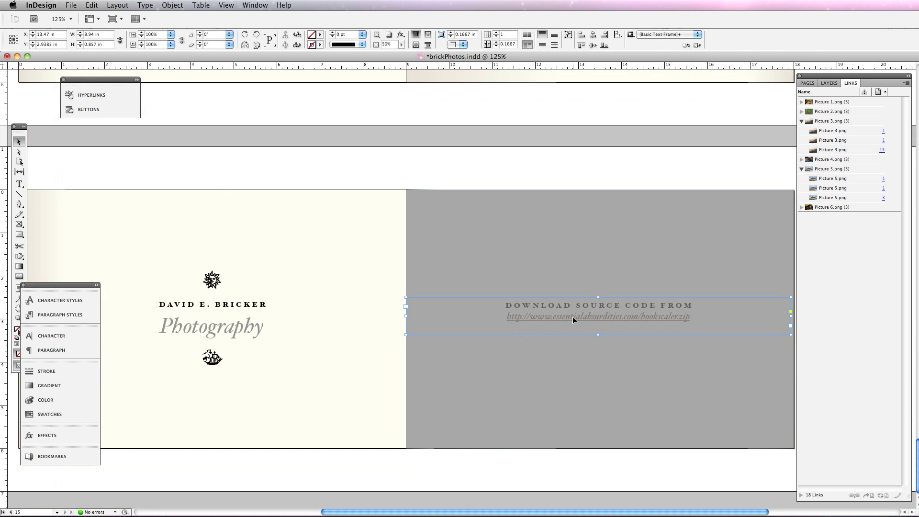
{"action": "double_click", "coordinate": [573, 319]}
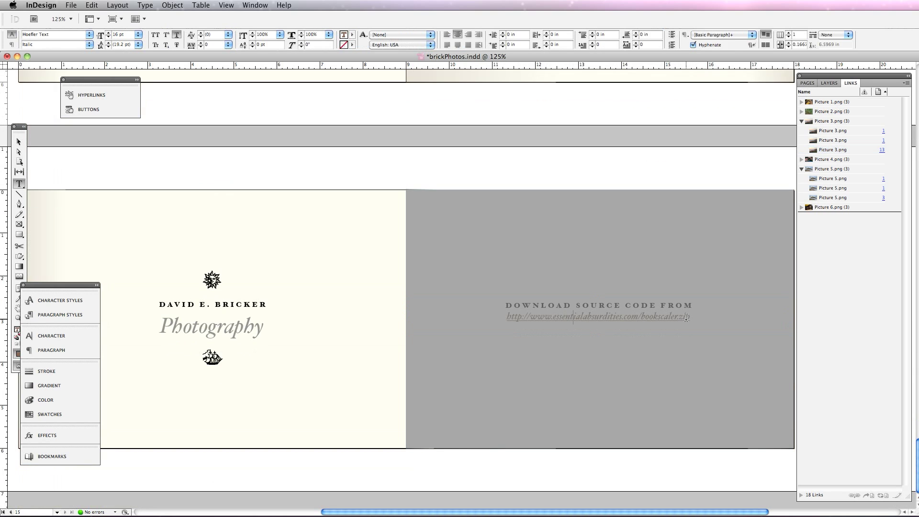
{"action": "left_click_drag", "start_coordinate": [685, 318], "coordinate": [508, 311]}
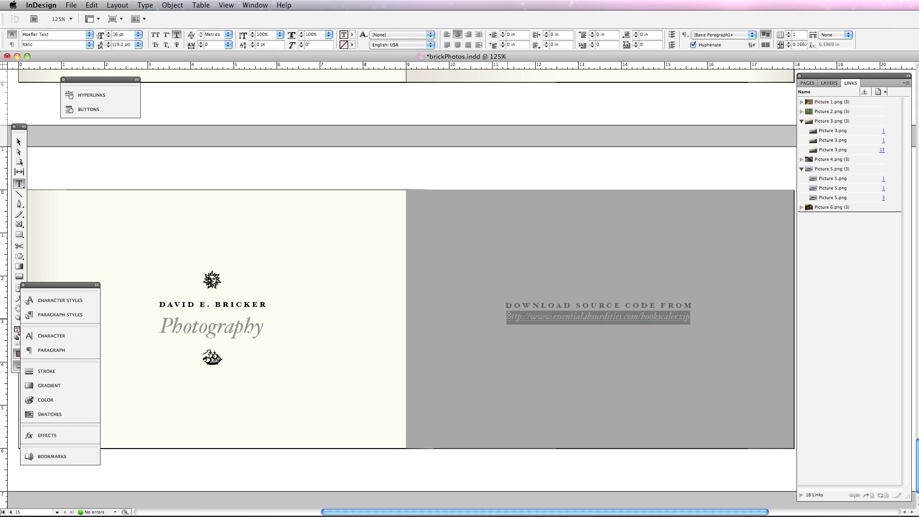
{"action": "left_click", "coordinate": [177, 35]}
{"action": "left_click", "coordinate": [177, 36]}
{"action": "left_click", "coordinate": [249, 6]}
{"action": "mouse_move", "coordinate": [259, 95]}
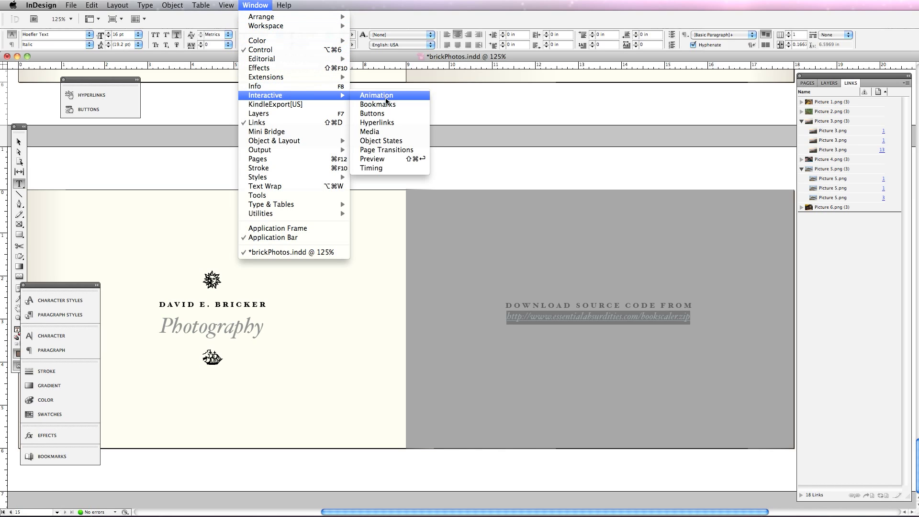
{"action": "left_click", "coordinate": [383, 193]}
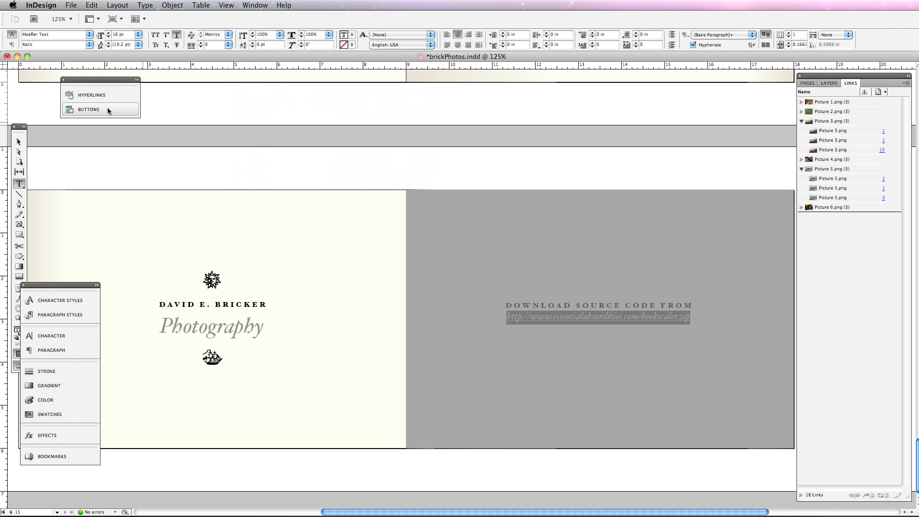
{"action": "left_click", "coordinate": [94, 95]}
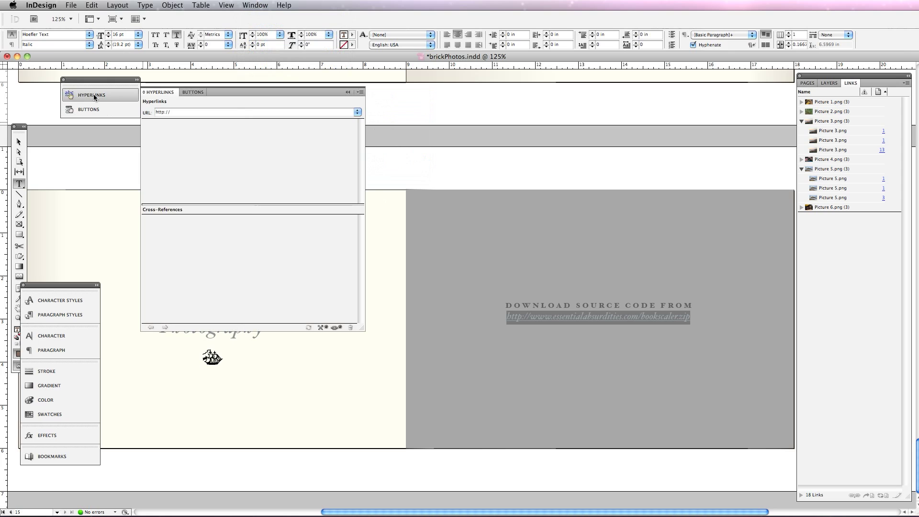
{"action": "left_click", "coordinate": [360, 91]}
{"action": "left_click", "coordinate": [380, 93]}
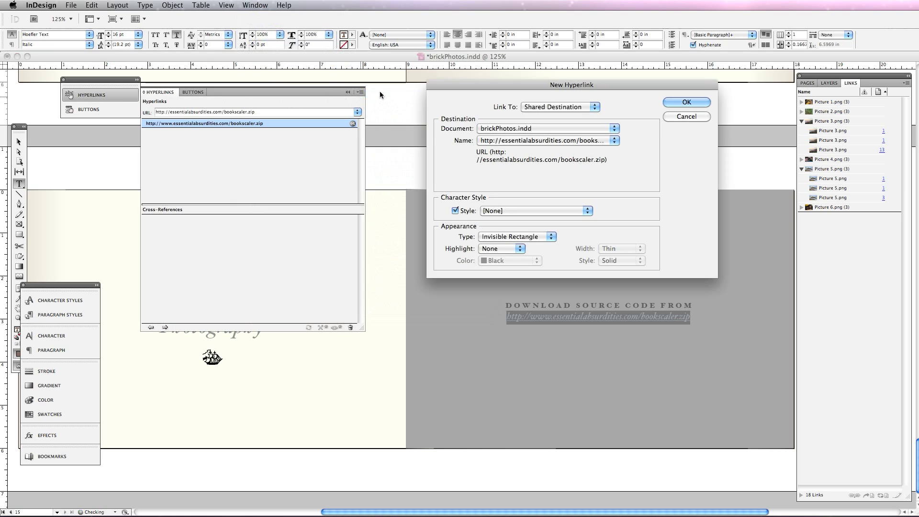
{"action": "left_click", "coordinate": [535, 107]}
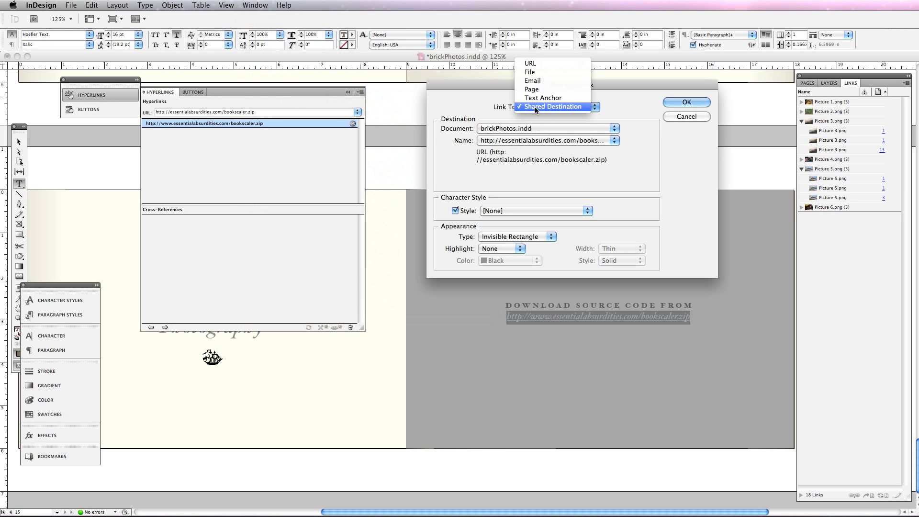
{"action": "left_click", "coordinate": [530, 63]}
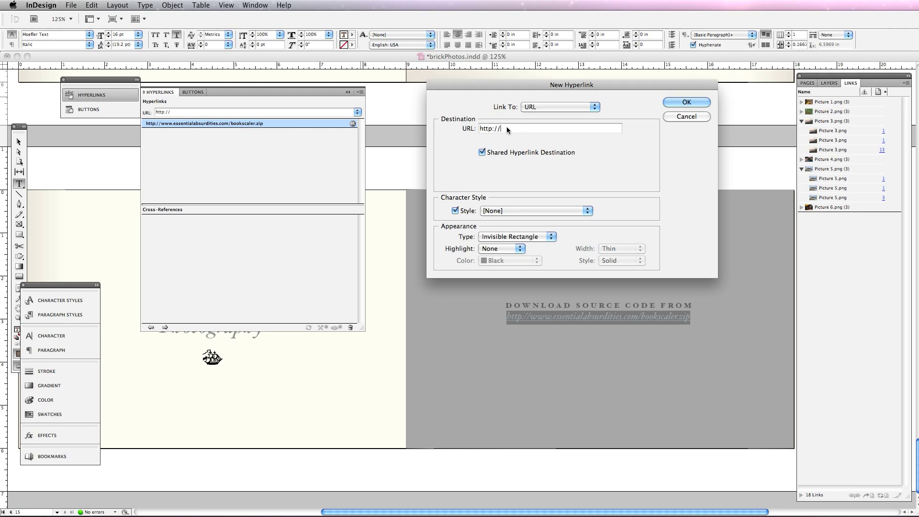
{"action": "type", "text": "www.essentialabsurdities.com"}
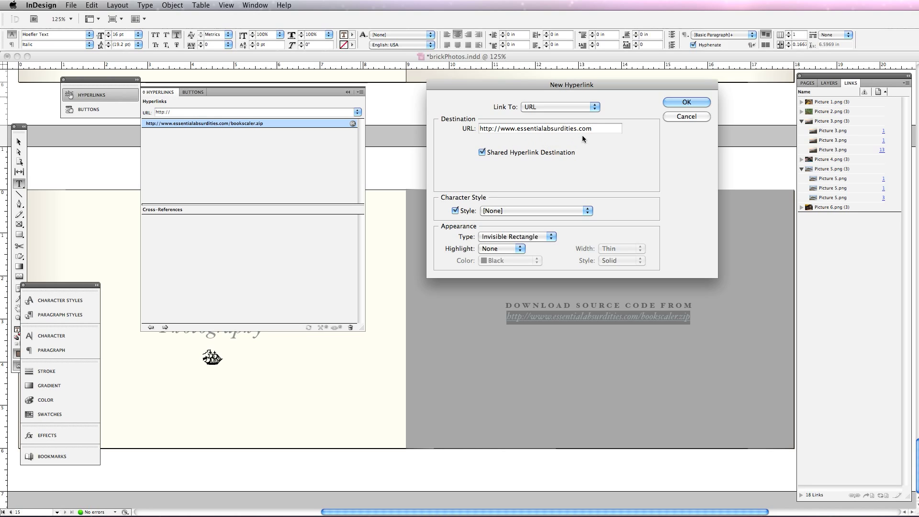
{"action": "type", "text": "/bookscaler.zip"}
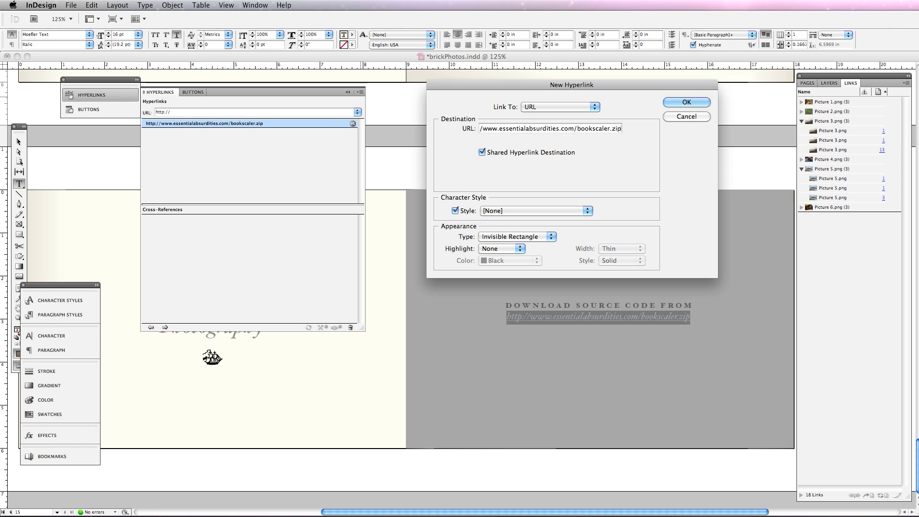
{"action": "key", "text": "Return"}
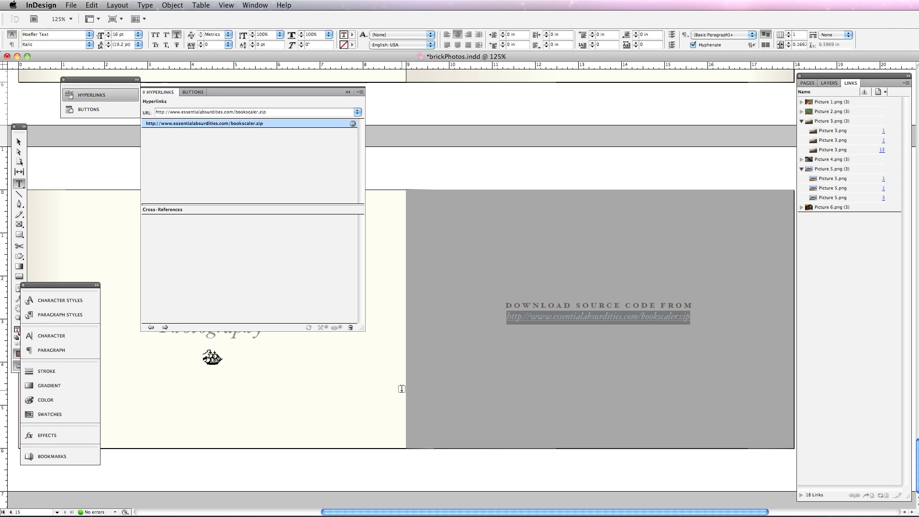
Close the Hyperlinks panel and scroll back to the 'visions and memories' thumbnail spread.
{"action": "left_click", "coordinate": [114, 93]}
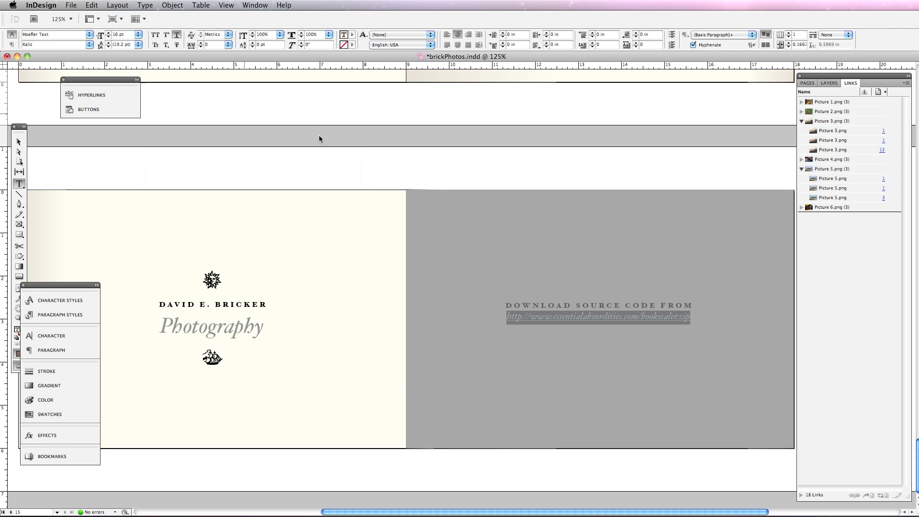
{"action": "scroll", "coordinate": [436, 183], "scroll_direction": "up", "scroll_amount": 2}
{"action": "scroll", "coordinate": [437, 184], "scroll_direction": "up", "scroll_amount": 10}
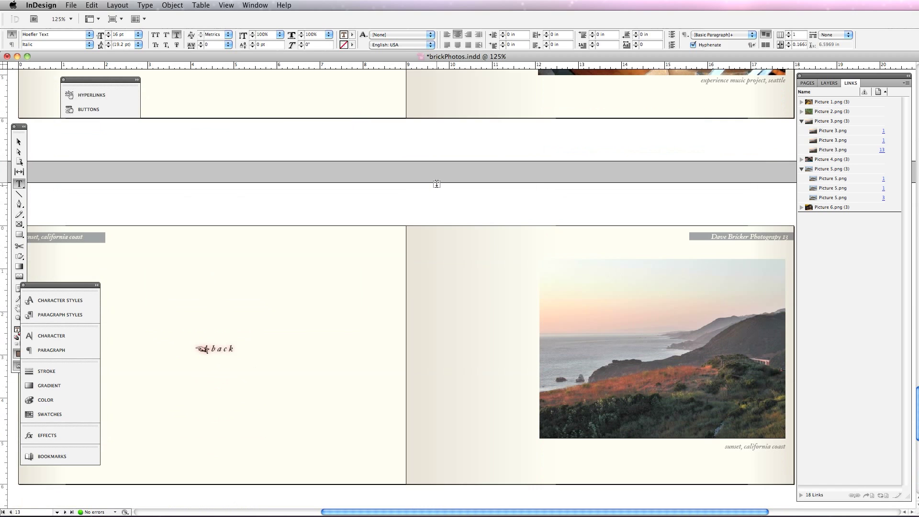
{"action": "scroll", "coordinate": [436, 183], "scroll_direction": "up", "scroll_amount": 20}
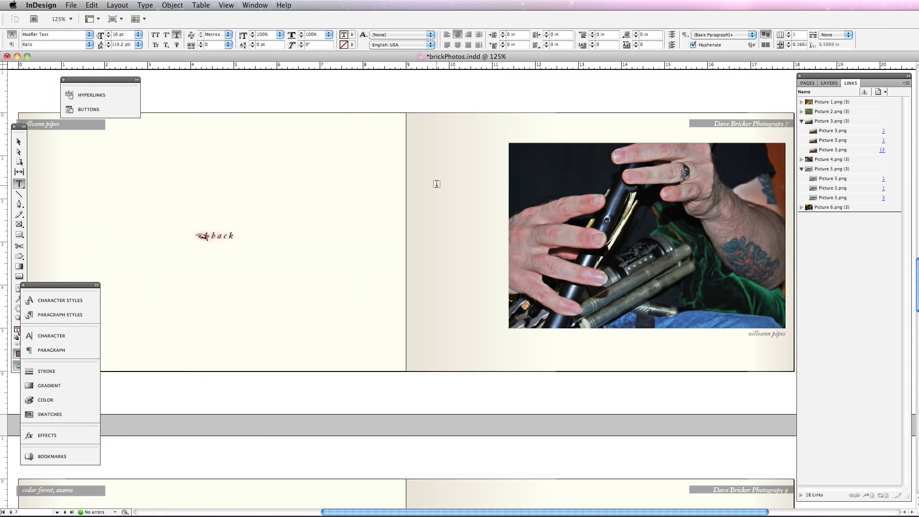
{"action": "scroll", "coordinate": [437, 184], "scroll_direction": "up", "scroll_amount": 20}
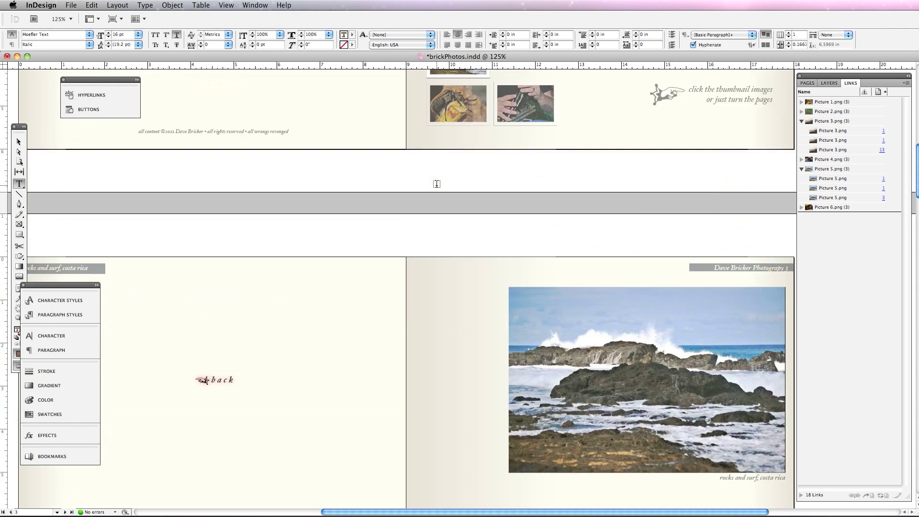
{"action": "scroll", "coordinate": [436, 184], "scroll_direction": "down", "scroll_amount": 2}
{"action": "scroll", "coordinate": [436, 184], "scroll_direction": "down", "scroll_amount": 2}
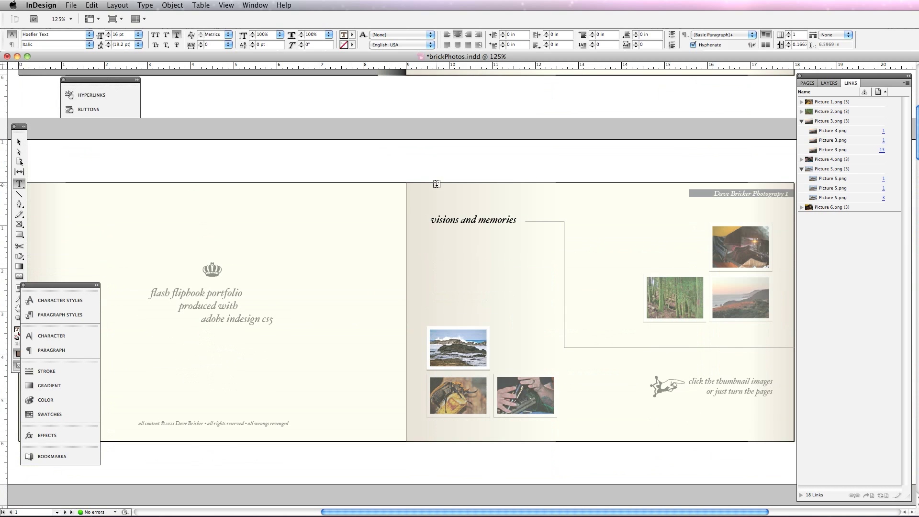
{"action": "left_click", "coordinate": [88, 109]}
Inspect the seascape thumbnail button's Rollover and Normal states and effects, then show the Pages panel.
{"action": "left_click_drag", "start_coordinate": [204, 93], "coordinate": [224, 92]}
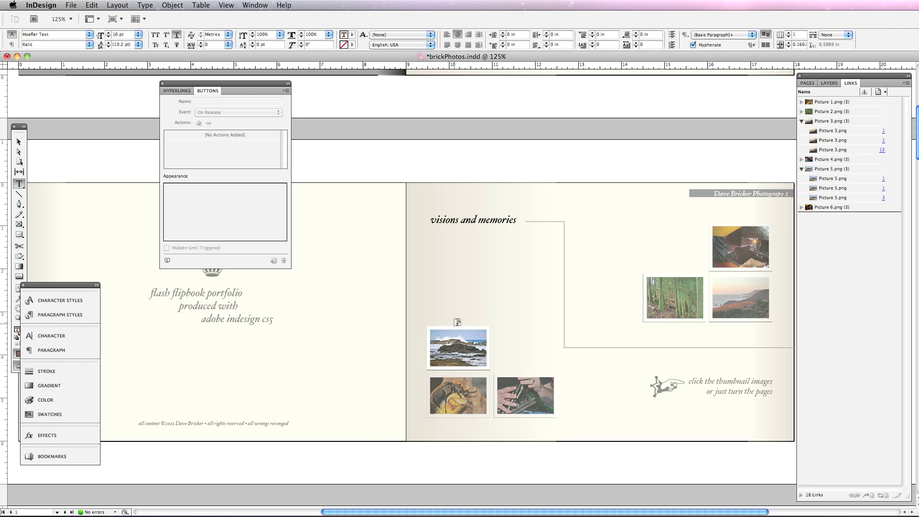
{"action": "left_click", "coordinate": [18, 141]}
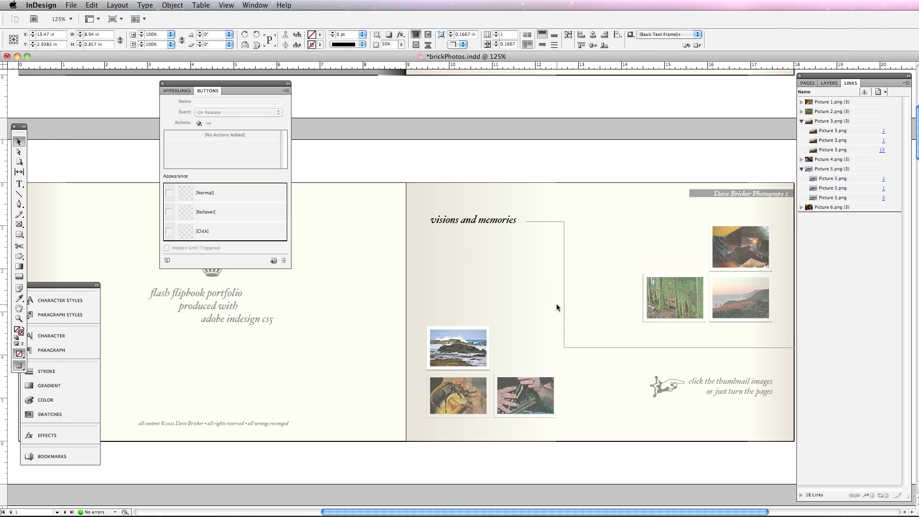
{"action": "left_click", "coordinate": [473, 347]}
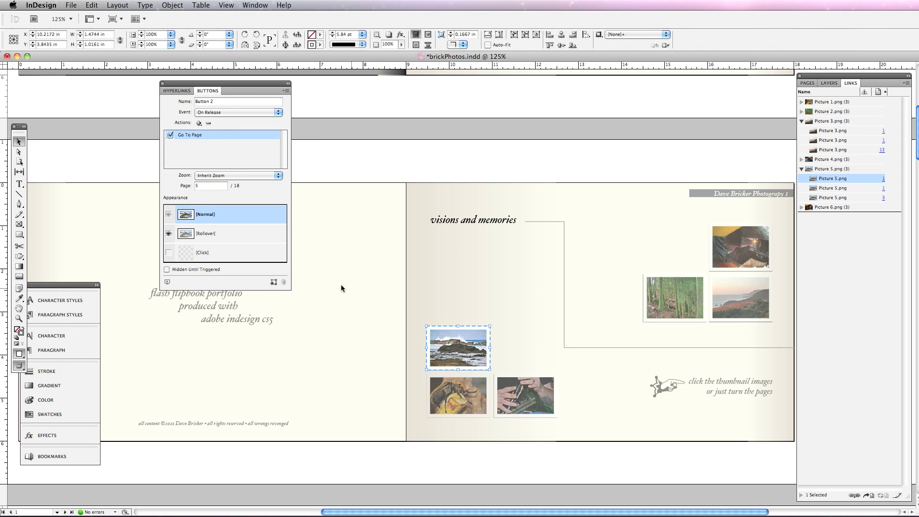
{"action": "left_click", "coordinate": [214, 234]}
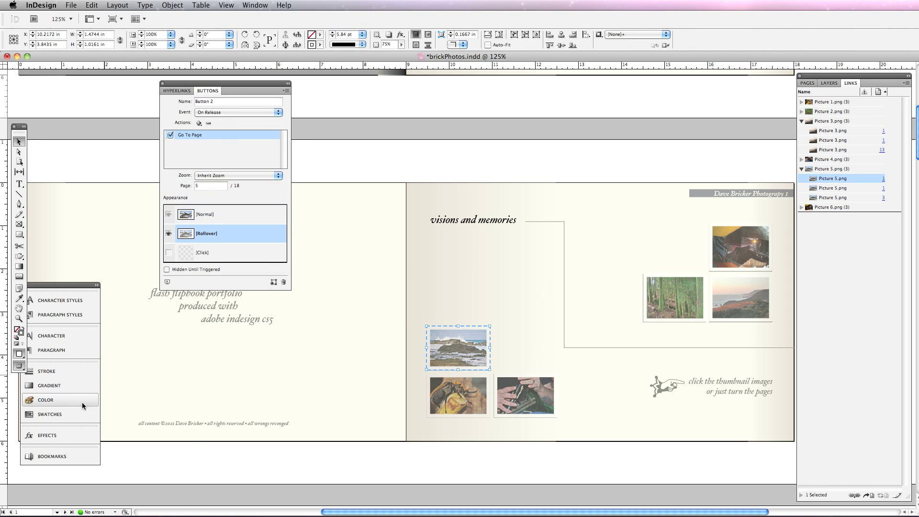
{"action": "left_click", "coordinate": [64, 435]}
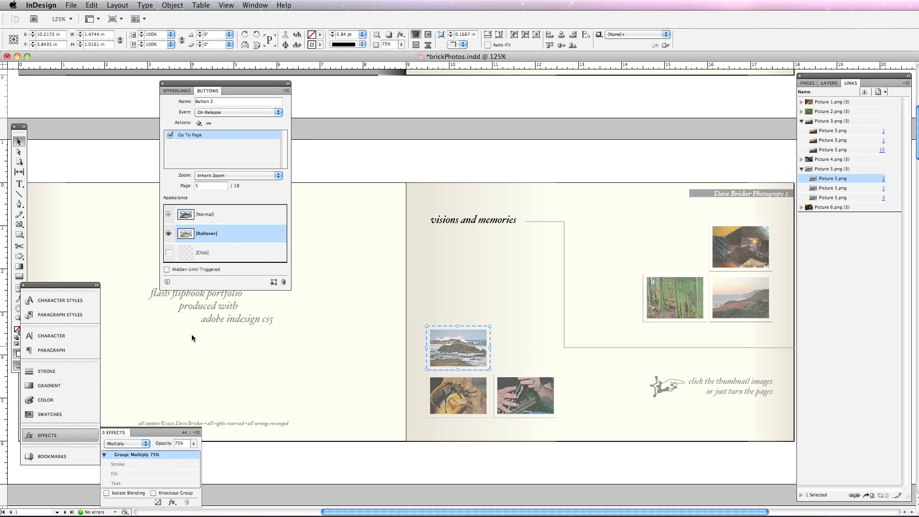
{"action": "left_click", "coordinate": [205, 215]}
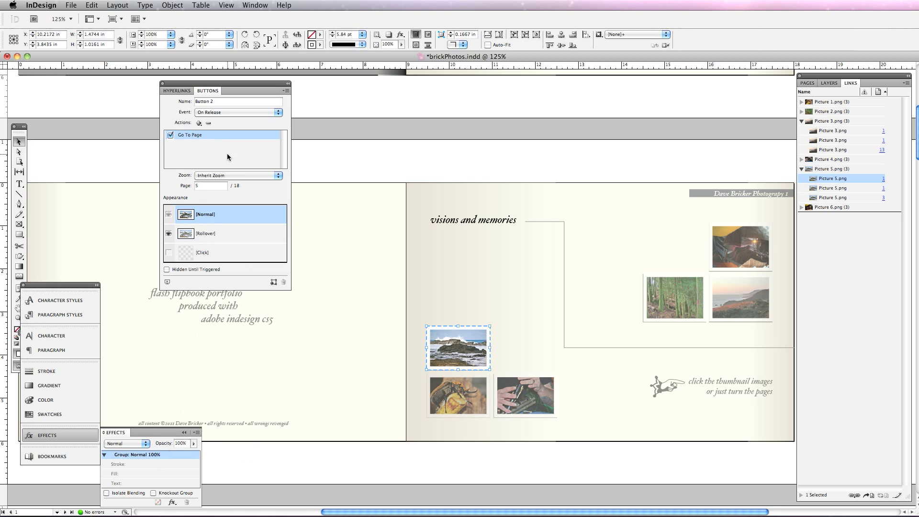
{"action": "left_click", "coordinate": [807, 83]}
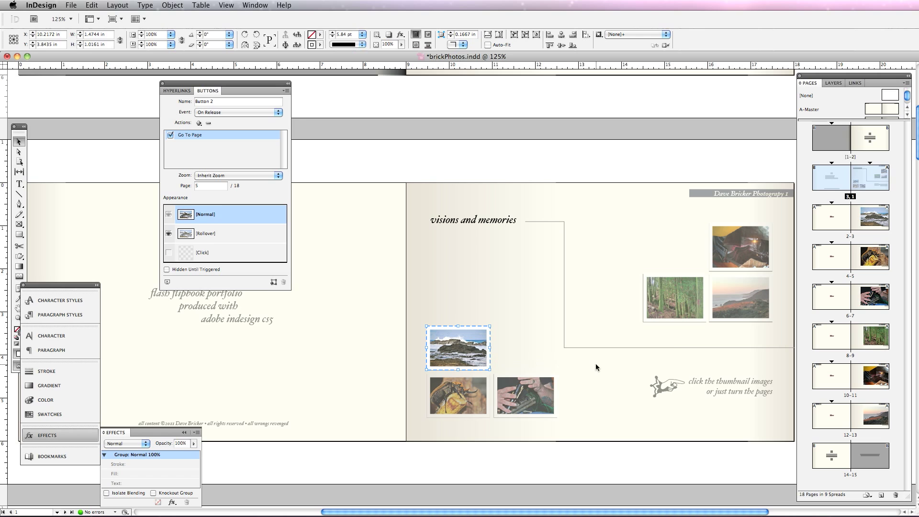
{"action": "scroll", "coordinate": [595, 367], "scroll_direction": "down", "scroll_amount": 5}
Delete the seascape button's Go To Page action and add a new Go To Page action to page 5.
{"action": "scroll", "coordinate": [595, 367], "scroll_direction": "up", "scroll_amount": 10}
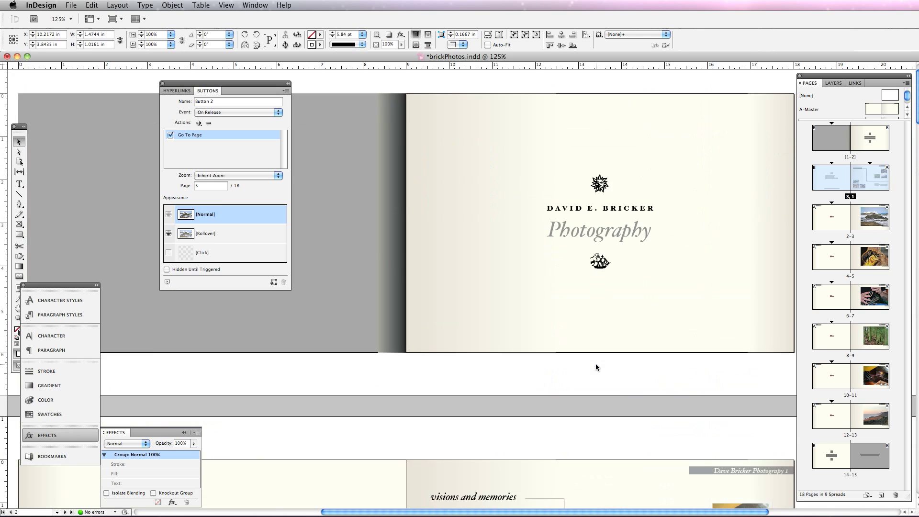
{"action": "scroll", "coordinate": [595, 367], "scroll_direction": "down", "scroll_amount": 15}
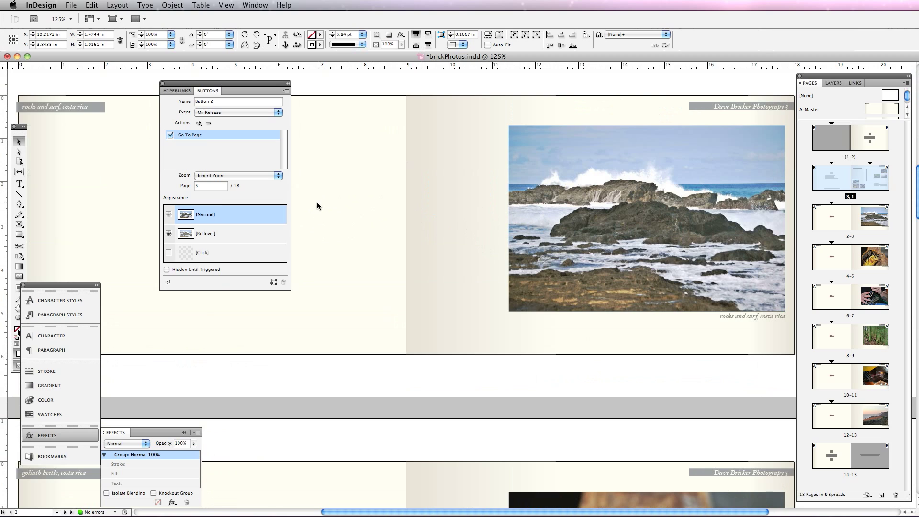
{"action": "scroll", "coordinate": [319, 209], "scroll_direction": "up", "scroll_amount": 2}
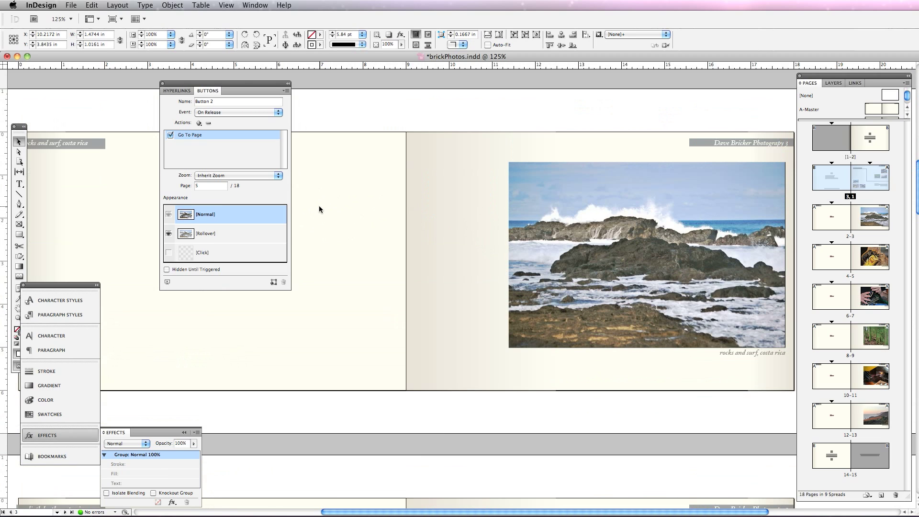
{"action": "left_click", "coordinate": [208, 122]}
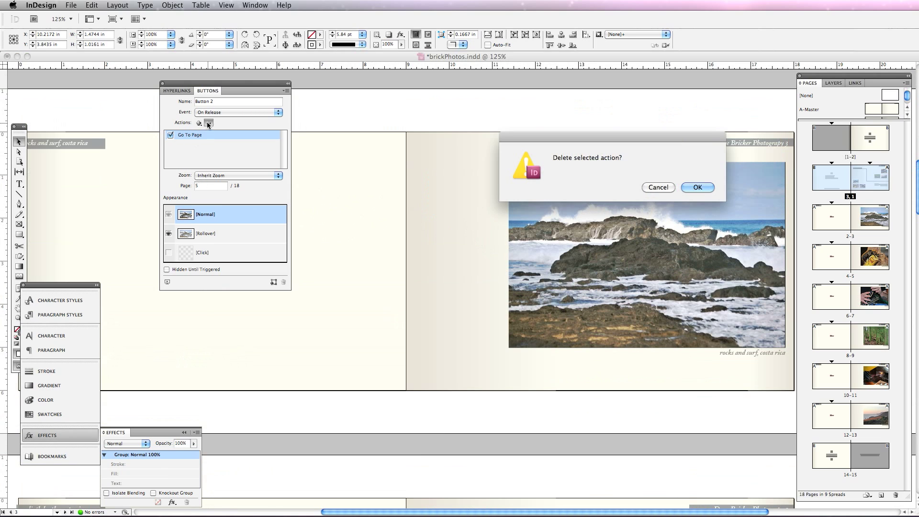
{"action": "left_click", "coordinate": [697, 187]}
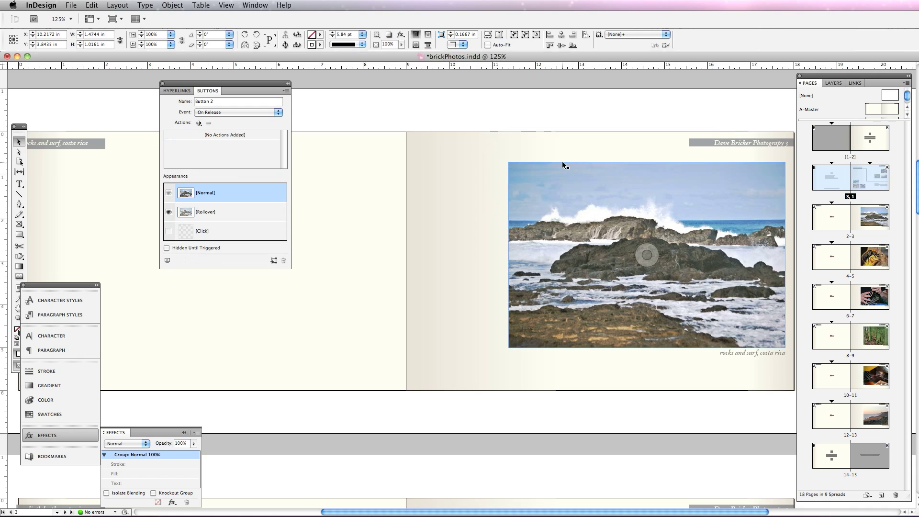
{"action": "left_click", "coordinate": [199, 123]}
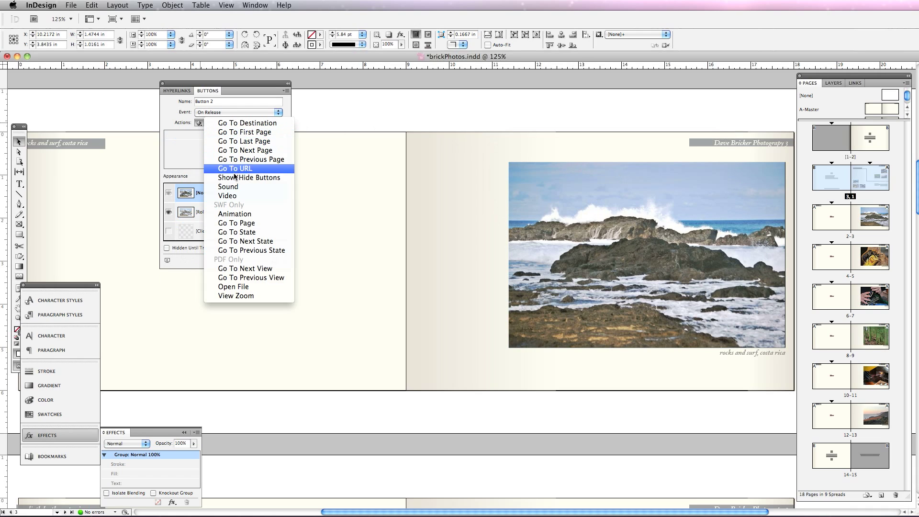
{"action": "left_click", "coordinate": [232, 222]}
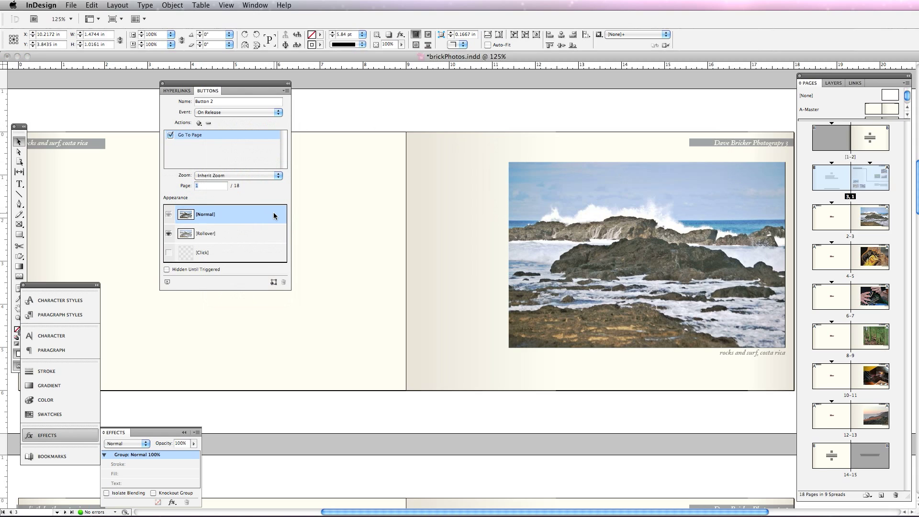
{"action": "left_click", "coordinate": [373, 89]}
Select the beetle, hands, top-right and forest thumbnail buttons in turn to review their settings.
{"action": "scroll", "coordinate": [409, 132], "scroll_direction": "up", "scroll_amount": 3}
{"action": "scroll", "coordinate": [408, 128], "scroll_direction": "up", "scroll_amount": 9}
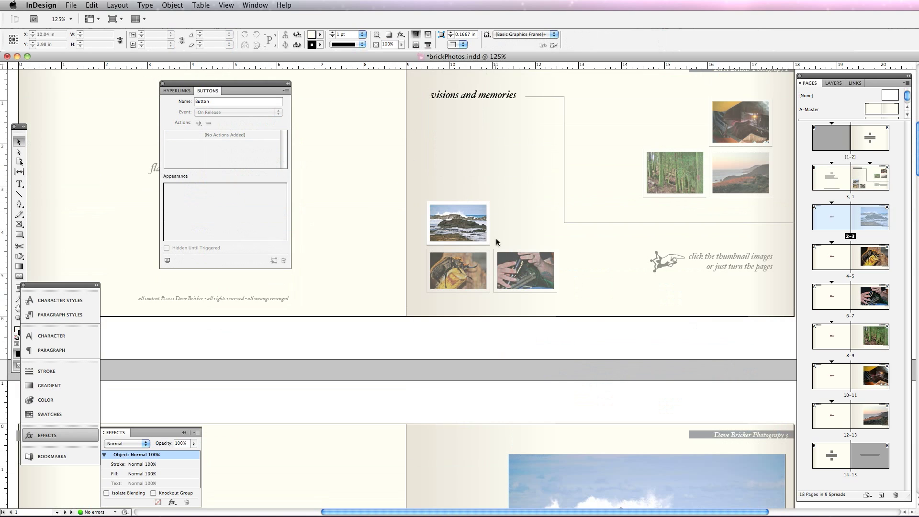
{"action": "left_click", "coordinate": [482, 264]}
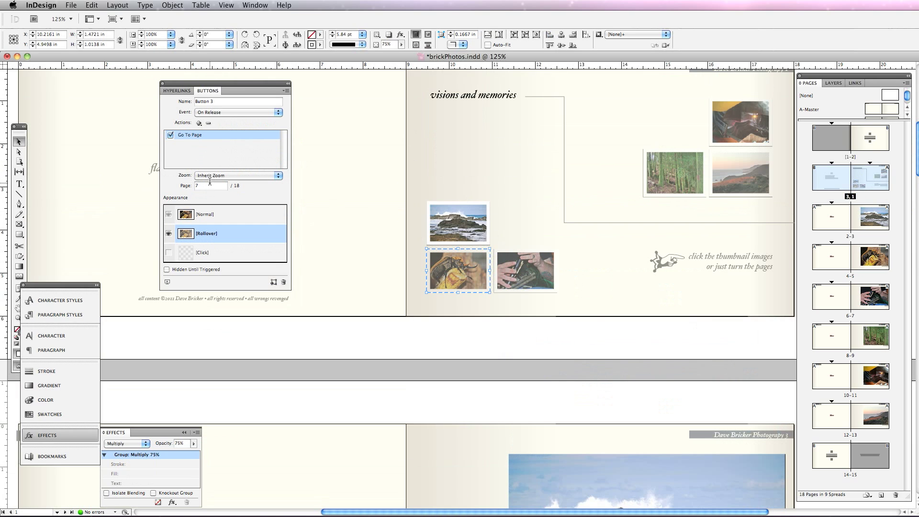
{"action": "left_click", "coordinate": [526, 266]}
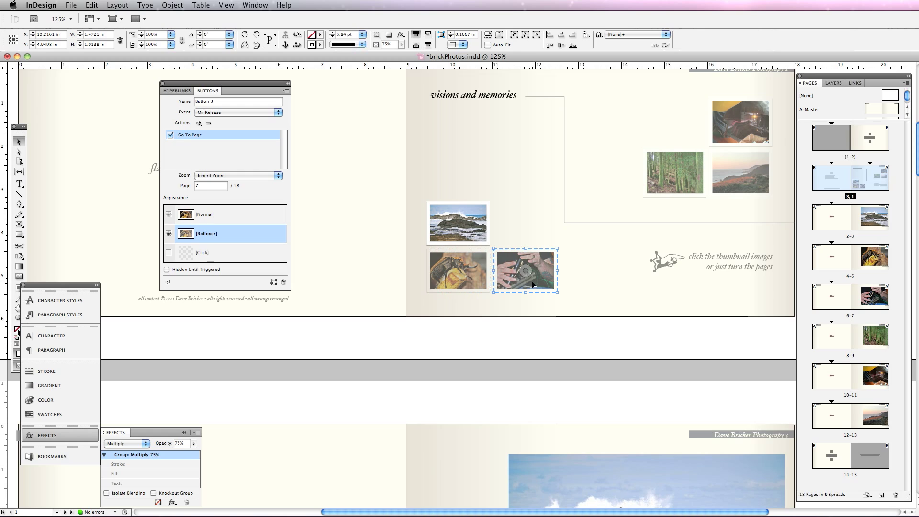
{"action": "left_click", "coordinate": [737, 129]}
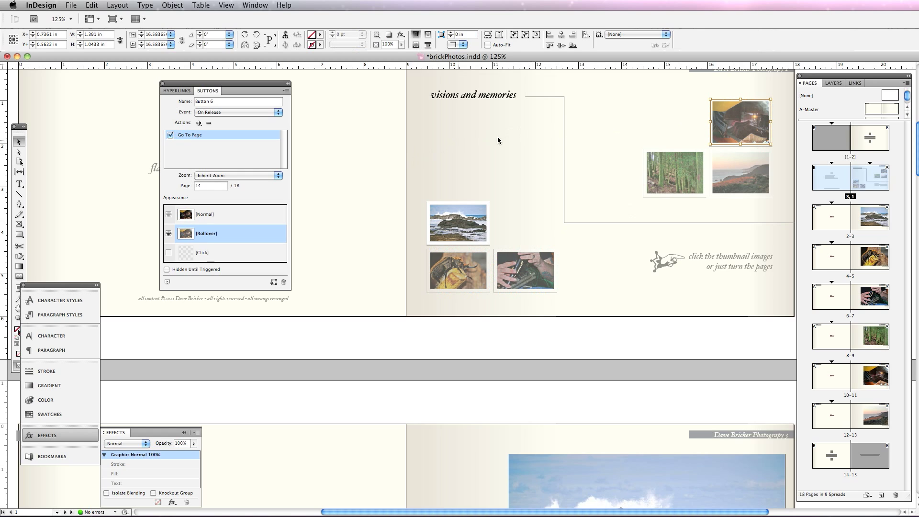
{"action": "left_click", "coordinate": [690, 154]}
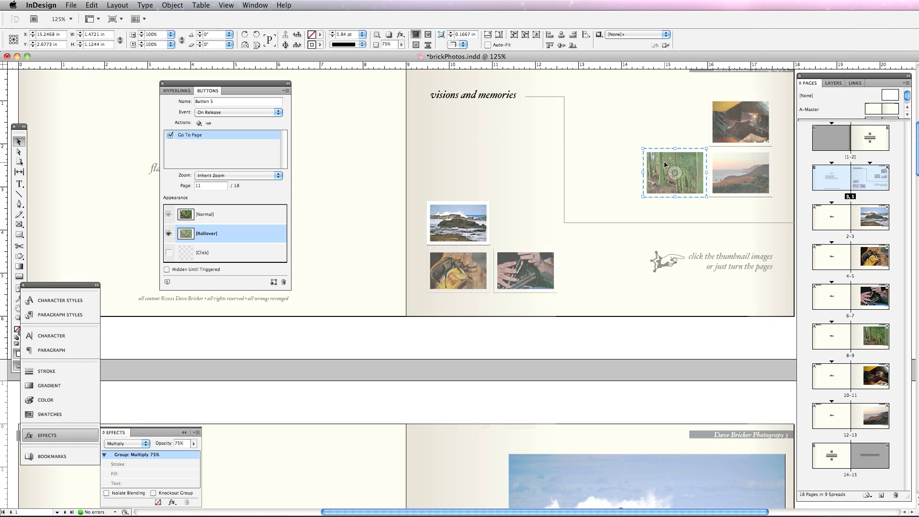
Preview the forest button's Normal and Rollover states: Go To Page 11, Multiply at 75%.
{"action": "key", "text": "super+shift+Page_Up"}
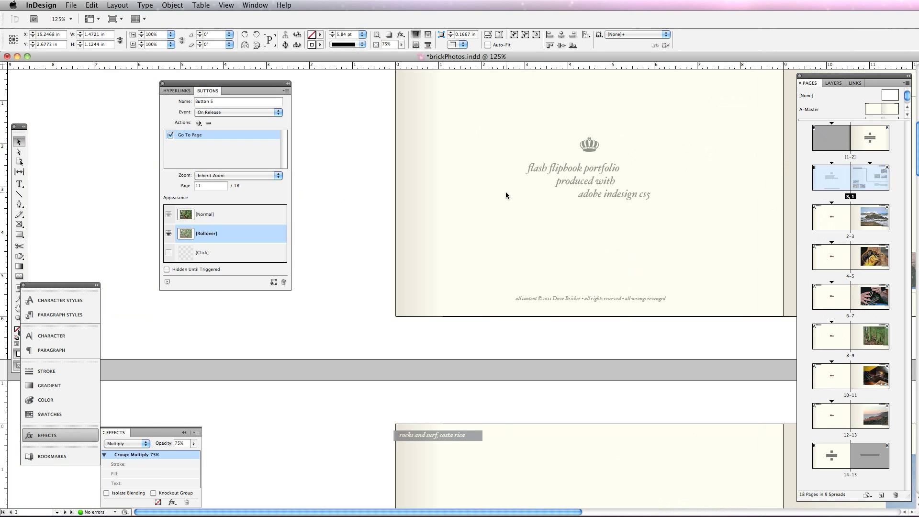
{"action": "scroll", "coordinate": [507, 192], "scroll_direction": "right", "scroll_amount": 8}
{"action": "scroll", "coordinate": [507, 193], "scroll_direction": "right", "scroll_amount": 6}
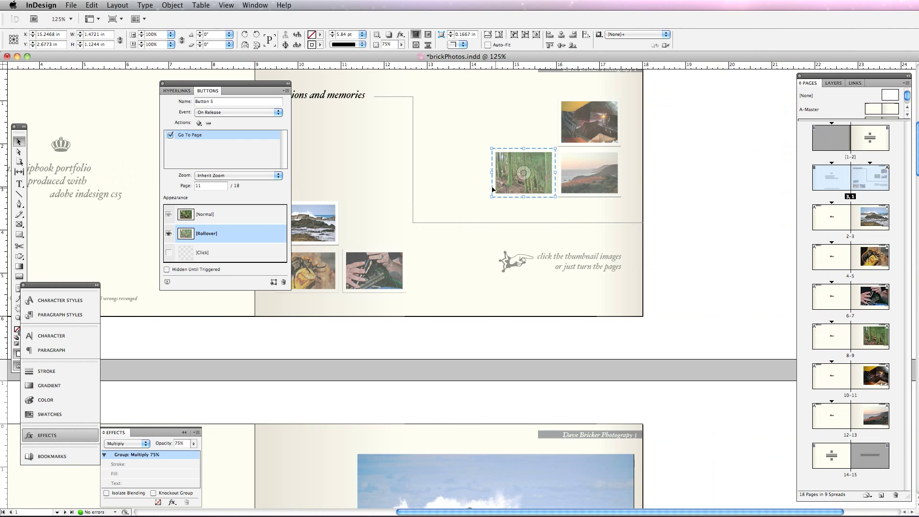
{"action": "left_click", "coordinate": [210, 218]}
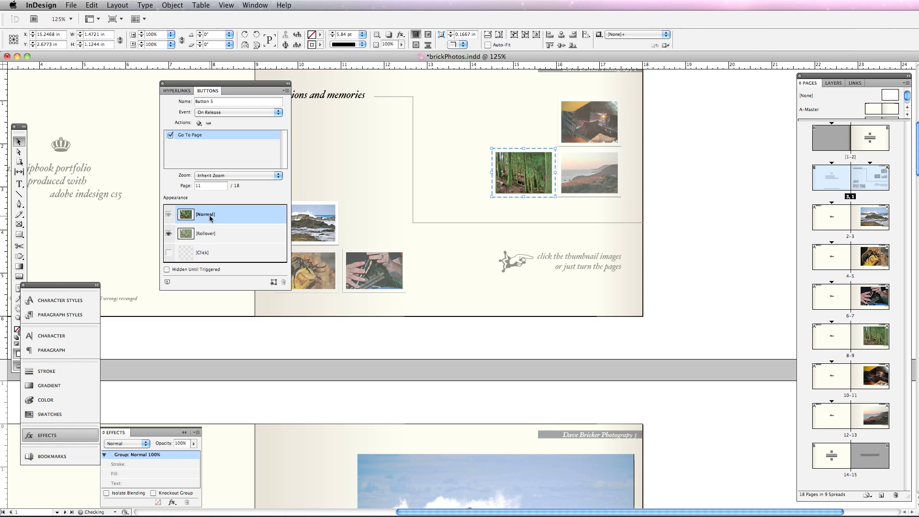
{"action": "left_click", "coordinate": [211, 235]}
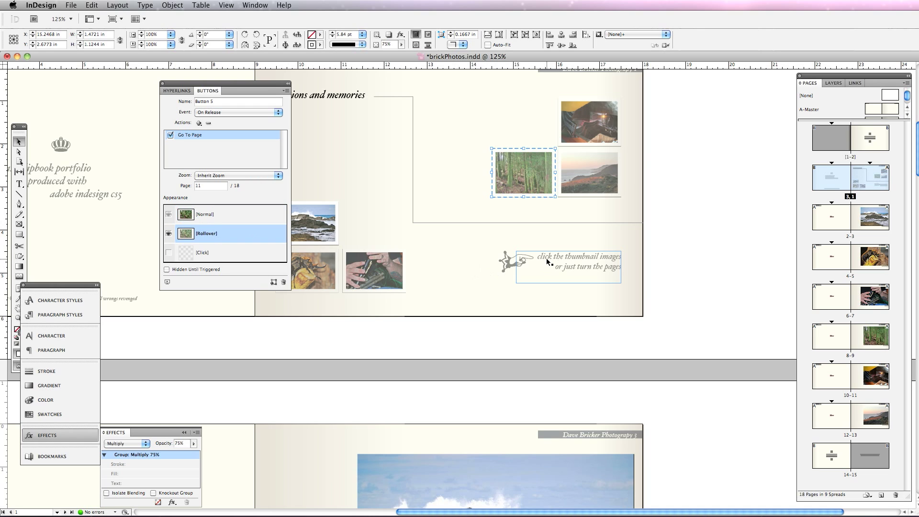
On spread 2-3, select the back button TOCButton 1 and preview its Normal and Rollover states.
{"action": "key", "text": "shift+Page_Down"}
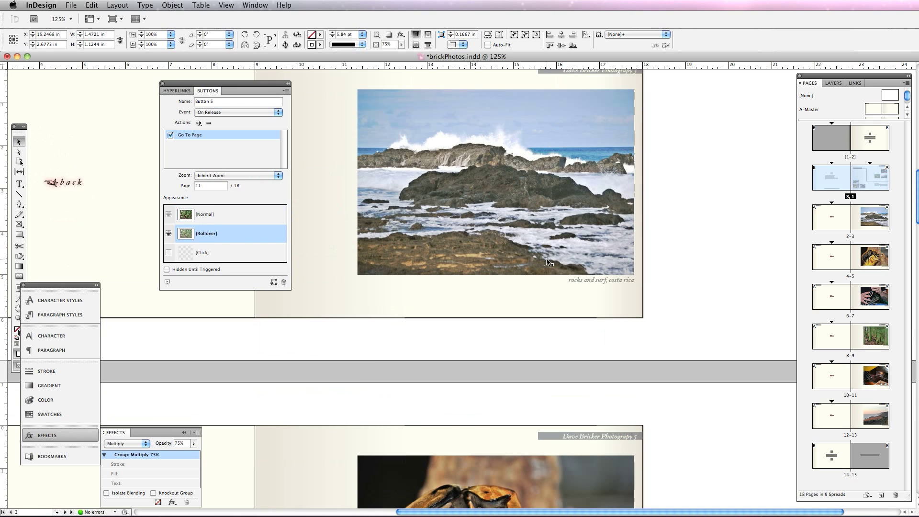
{"action": "scroll", "coordinate": [547, 261], "scroll_direction": "left", "scroll_amount": 3}
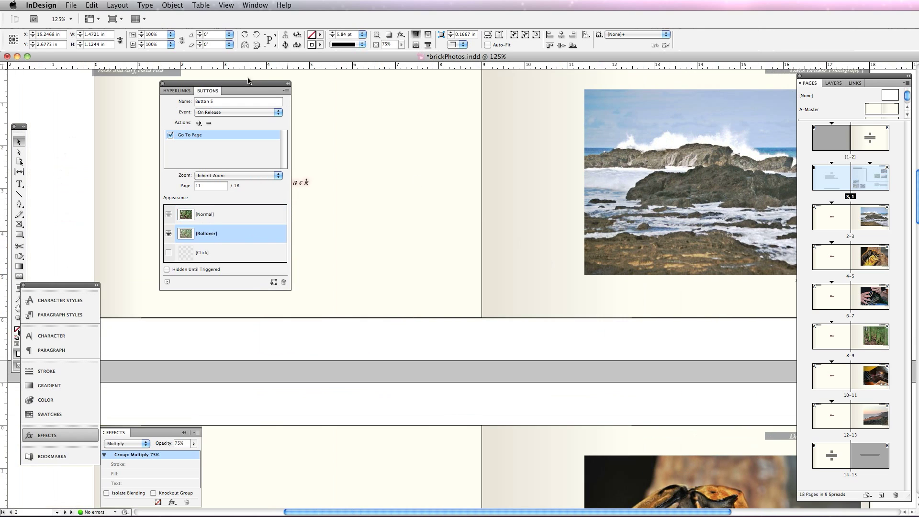
{"action": "left_click_drag", "start_coordinate": [248, 81], "coordinate": [196, 159]}
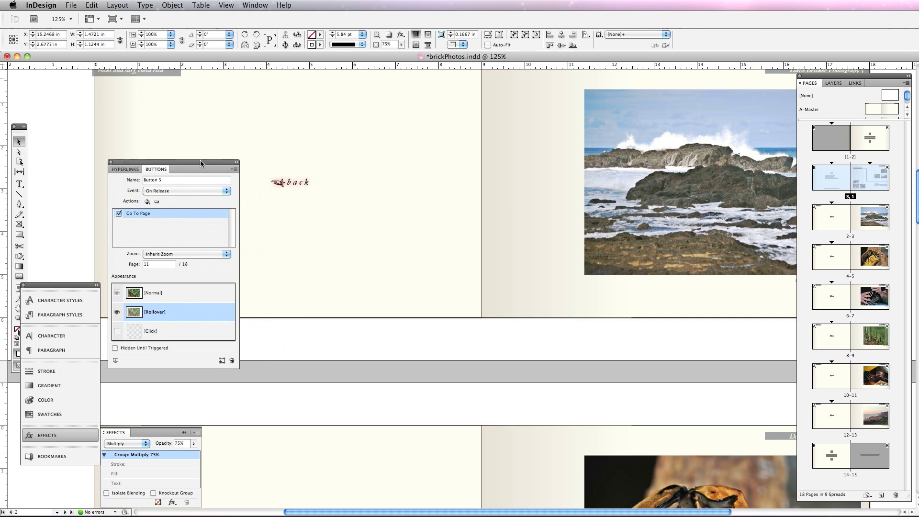
{"action": "left_click", "coordinate": [297, 183]}
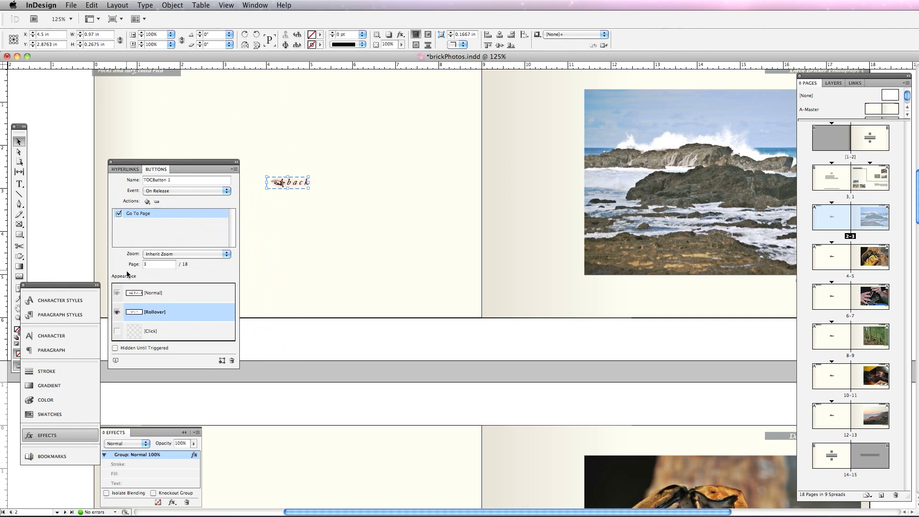
{"action": "left_click", "coordinate": [154, 294]}
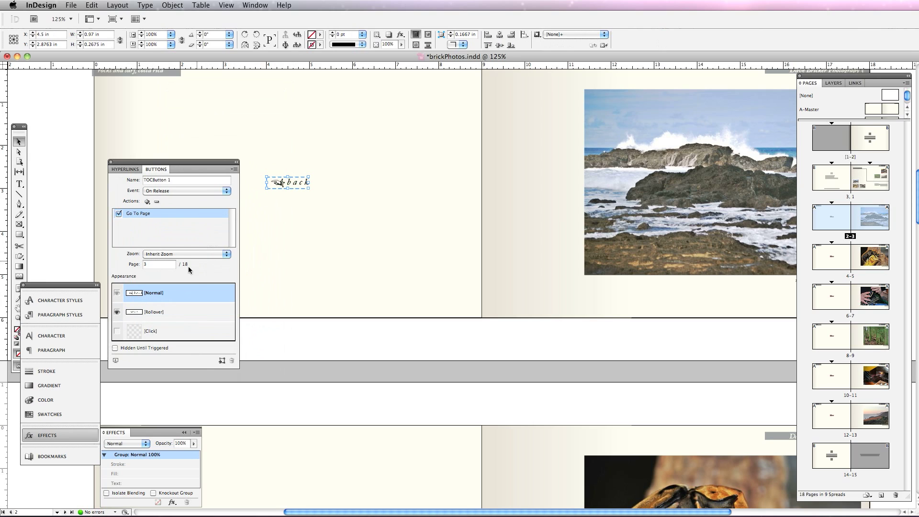
{"action": "left_click", "coordinate": [156, 314]}
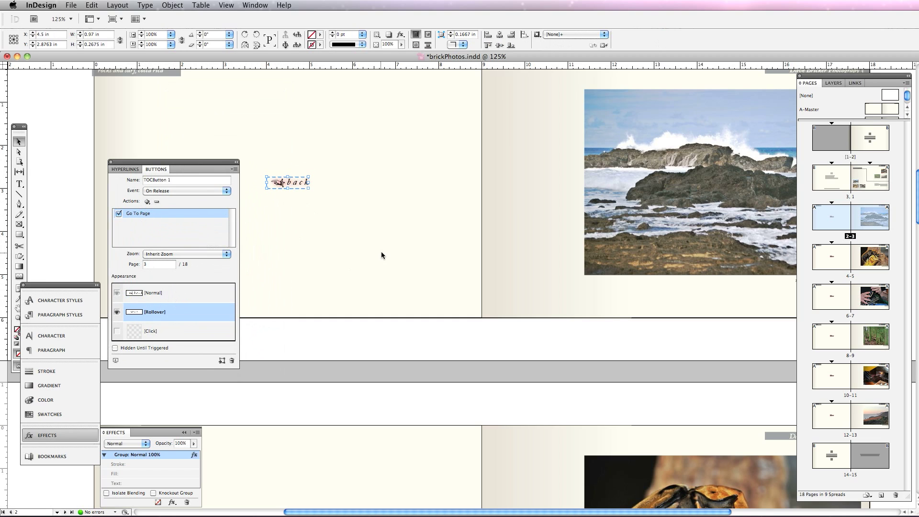
Return to page 3 of the opening spread, zoom out to show it, and save brickPhotos.indd.
{"action": "scroll", "coordinate": [377, 249], "scroll_direction": "up", "scroll_amount": 10}
{"action": "left_click", "coordinate": [829, 177]}
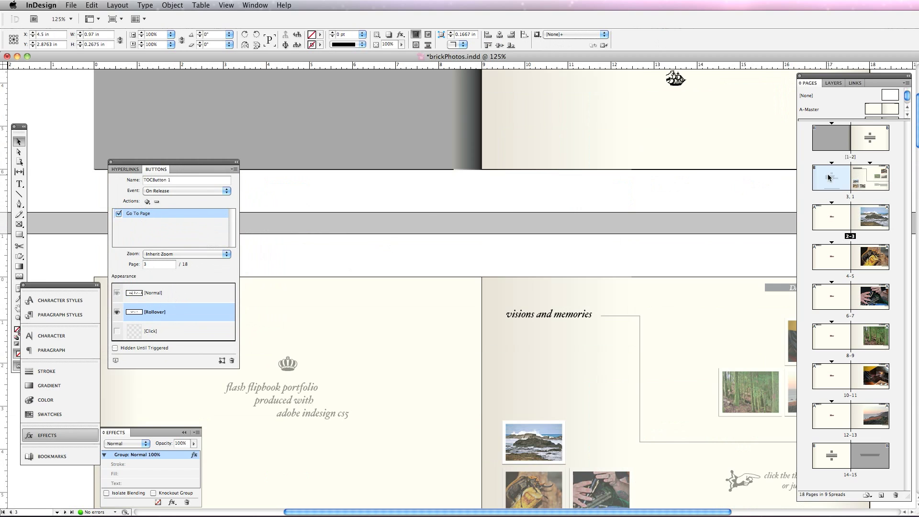
{"action": "double_click", "coordinate": [828, 177]}
{"action": "left_click", "coordinate": [512, 212]}
{"action": "left_click", "coordinate": [508, 259]}
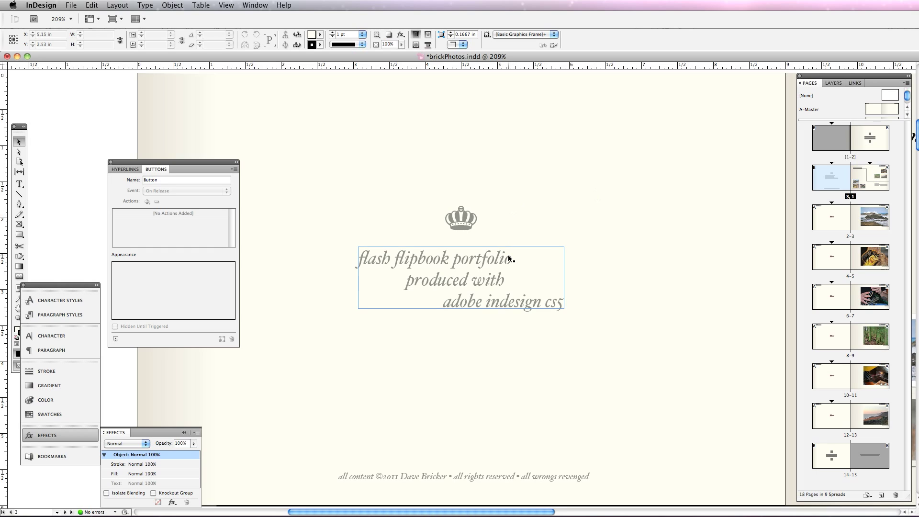
{"action": "key", "text": "super+0"}
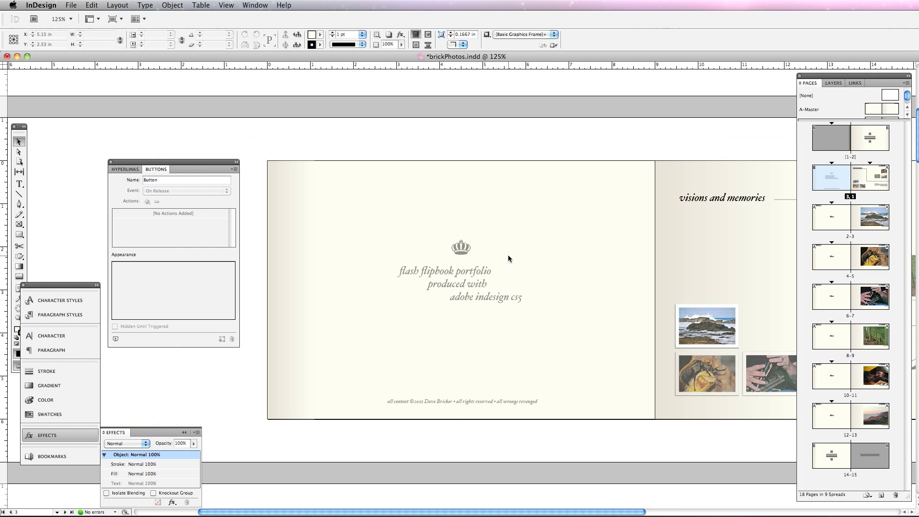
{"action": "left_click_drag", "start_coordinate": [602, 513], "coordinate": [680, 512]}
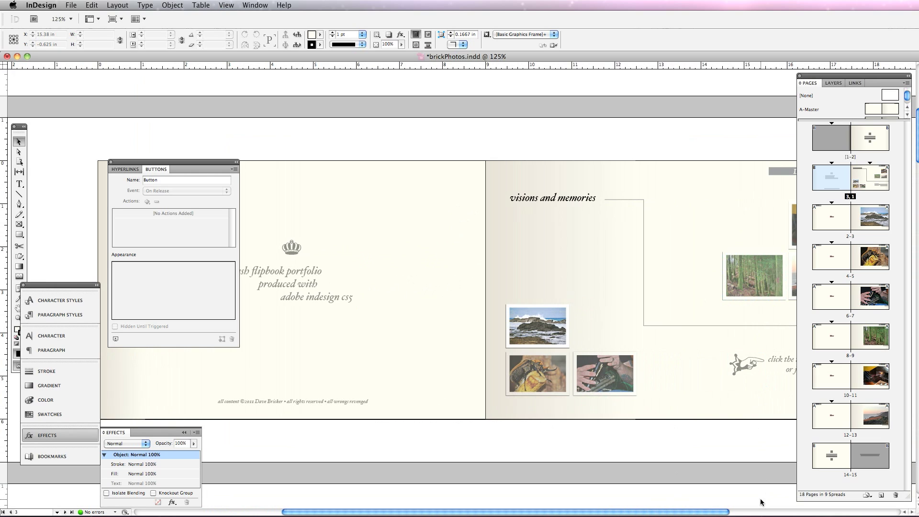
{"action": "key", "text": "super+s"}
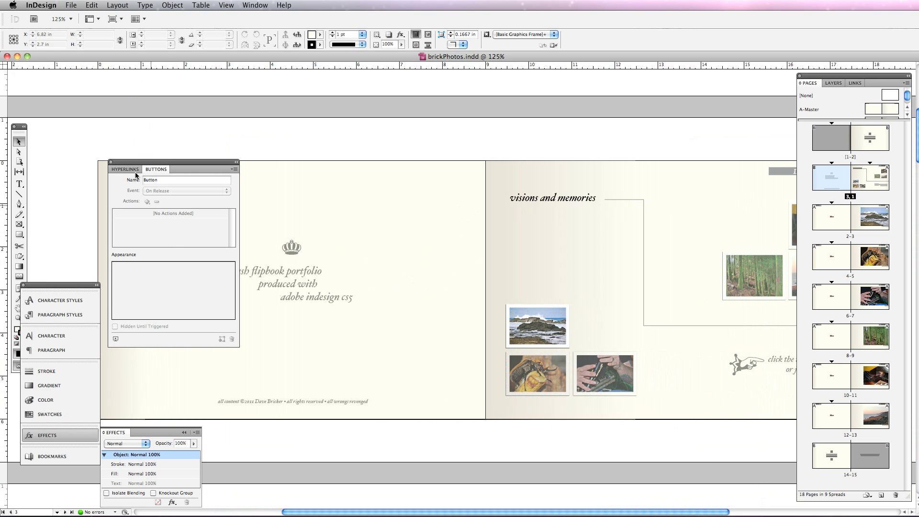
Export the document as brickPhotos.swf, replacing the existing file.
{"action": "left_click", "coordinate": [75, 6]}
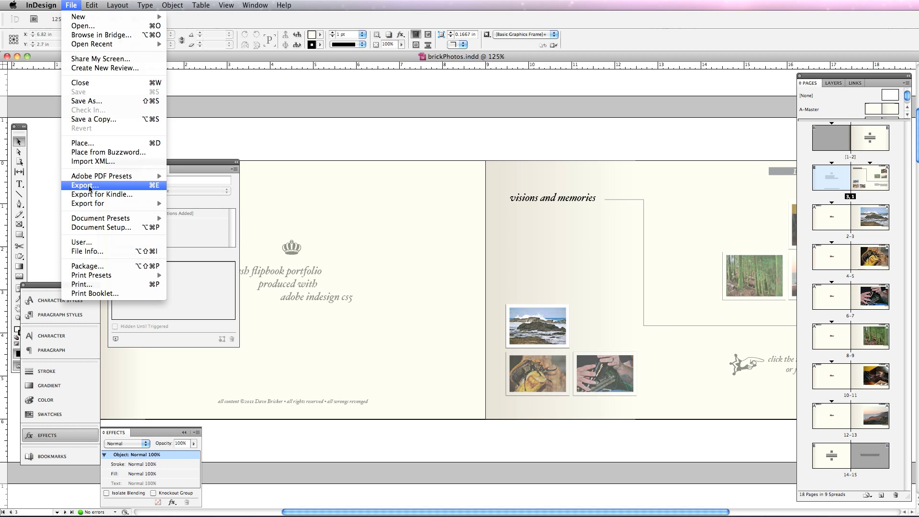
{"action": "left_click", "coordinate": [232, 216]}
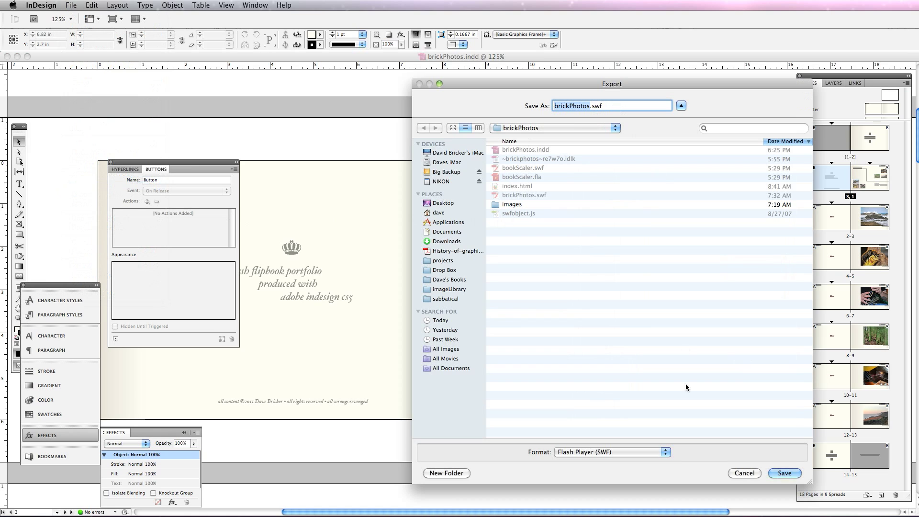
{"action": "left_click", "coordinate": [780, 474]}
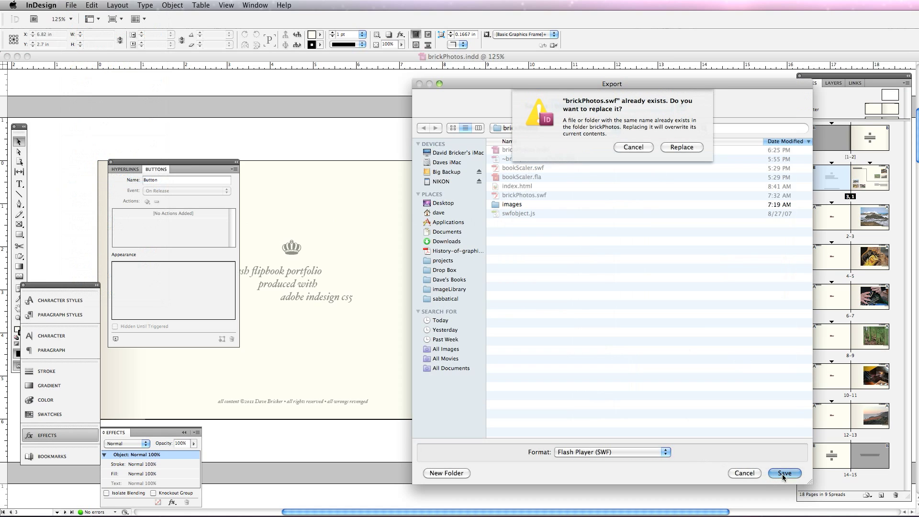
{"action": "left_click", "coordinate": [681, 146]}
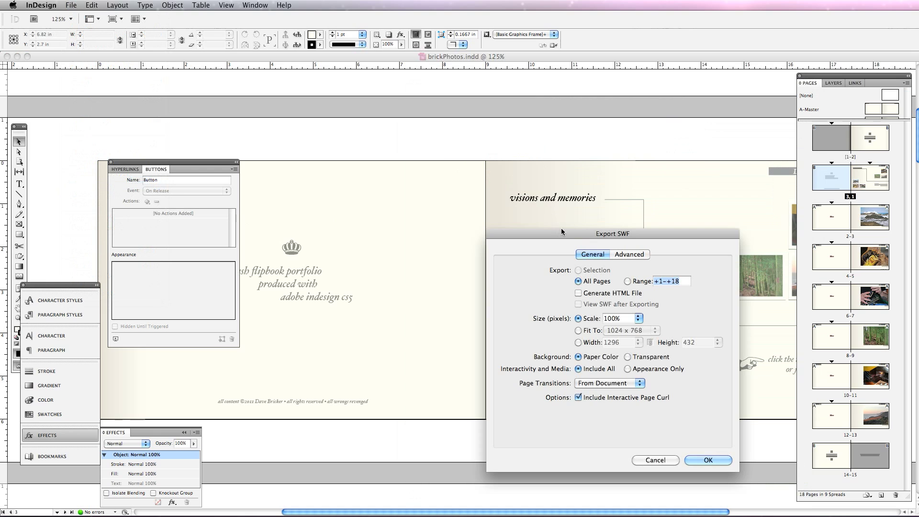
Keep JPEG (Lossy) compression, enable Generate HTML File and View SWF after Exporting, and export.
{"action": "left_click_drag", "start_coordinate": [555, 178], "coordinate": [344, 128]}
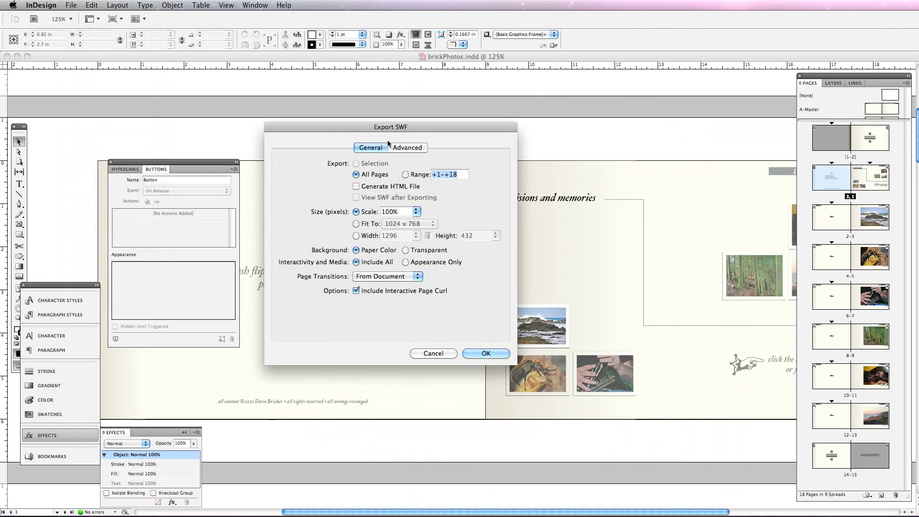
{"action": "left_click", "coordinate": [406, 147]}
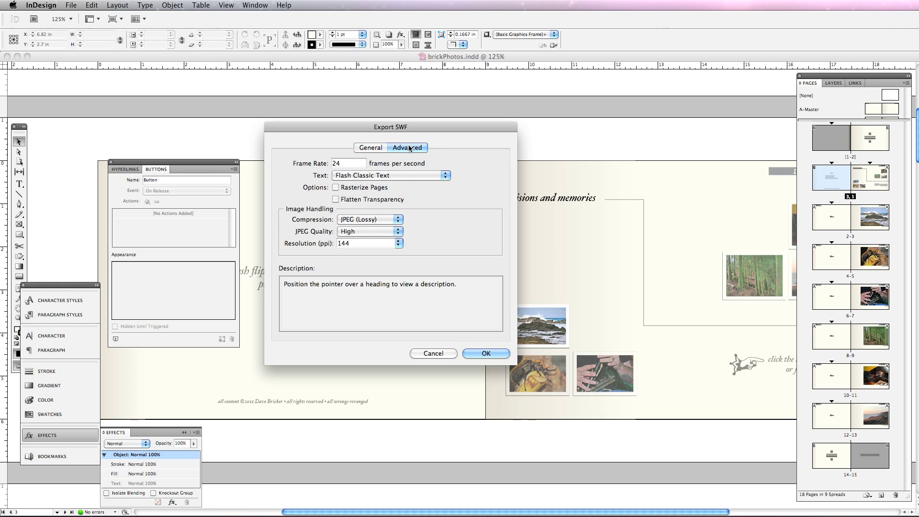
{"action": "mouse_move", "coordinate": [355, 241]}
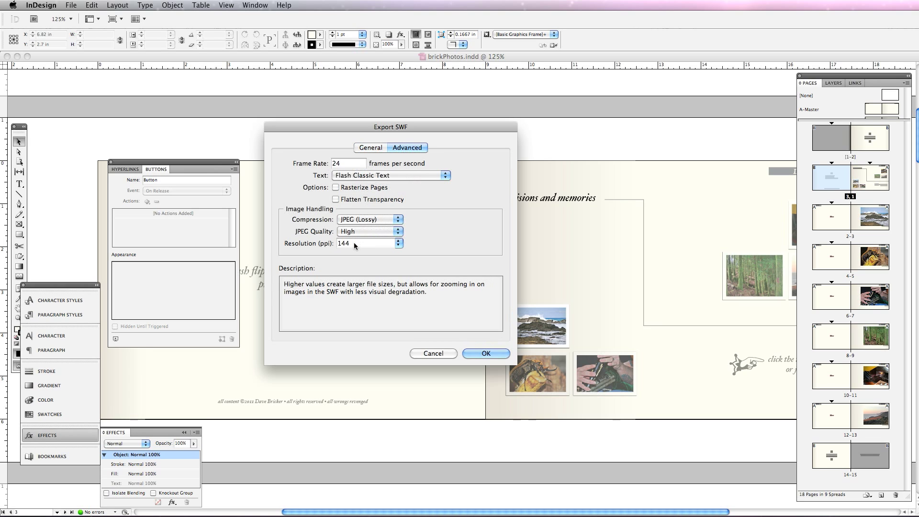
{"action": "left_click", "coordinate": [399, 221]}
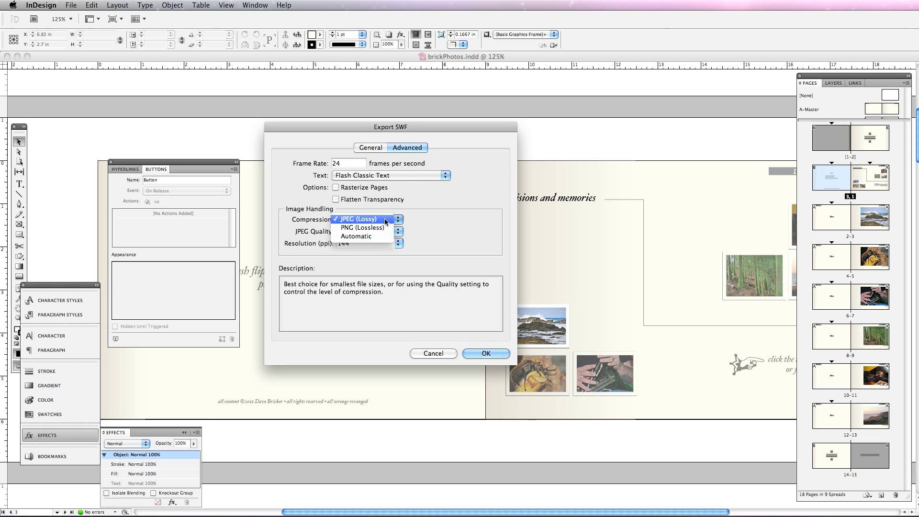
{"action": "left_click", "coordinate": [384, 218]}
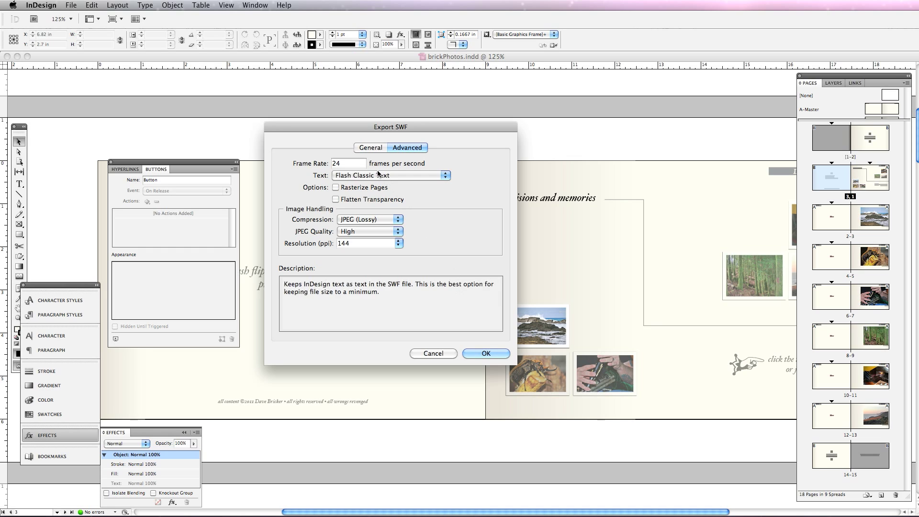
{"action": "left_click", "coordinate": [371, 148]}
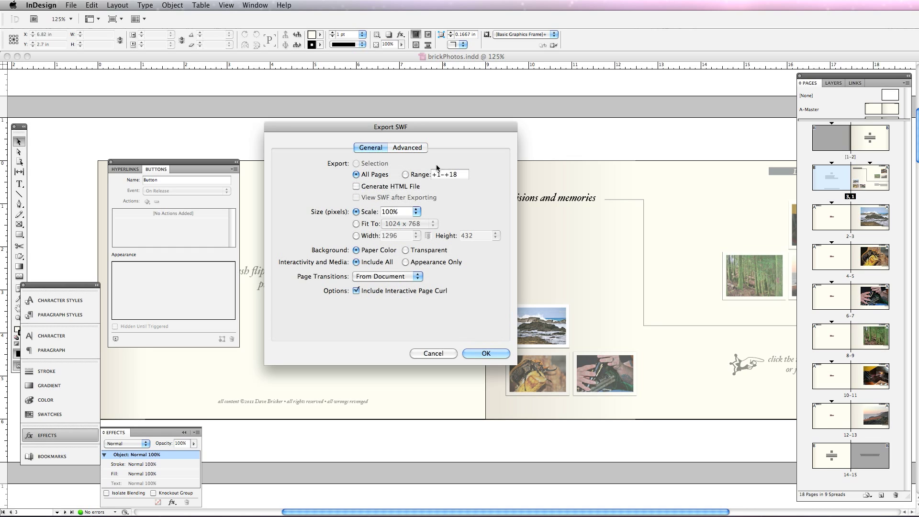
{"action": "left_click", "coordinate": [357, 187]}
{"action": "left_click", "coordinate": [355, 197]}
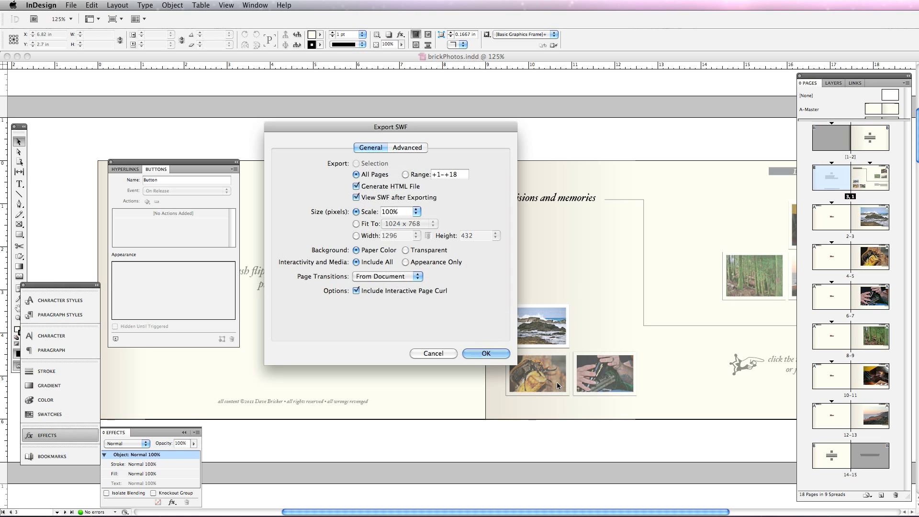
{"action": "left_click", "coordinate": [486, 354]}
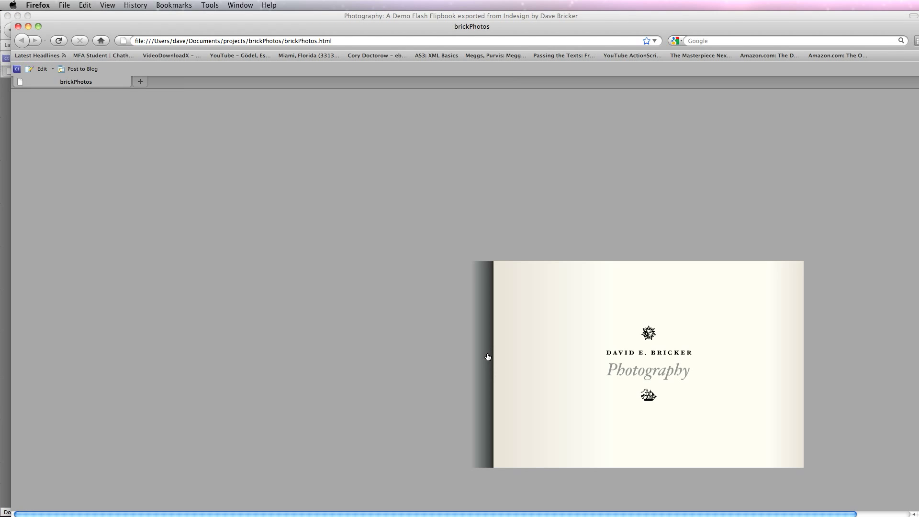
Flip through the spreads to the sunset, California coast spread, then close the local flipbook window.
{"action": "left_click_drag", "start_coordinate": [794, 441], "coordinate": [300, 396]}
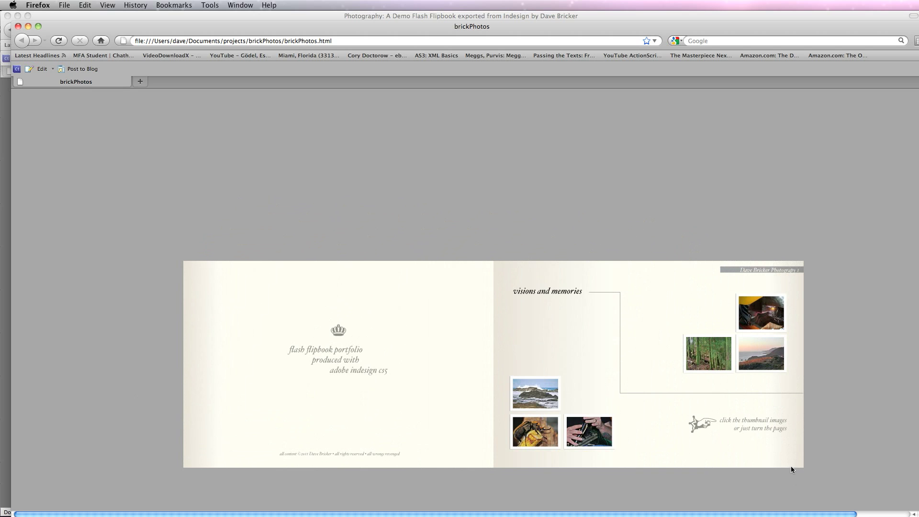
{"action": "left_click_drag", "start_coordinate": [792, 467], "coordinate": [305, 437]}
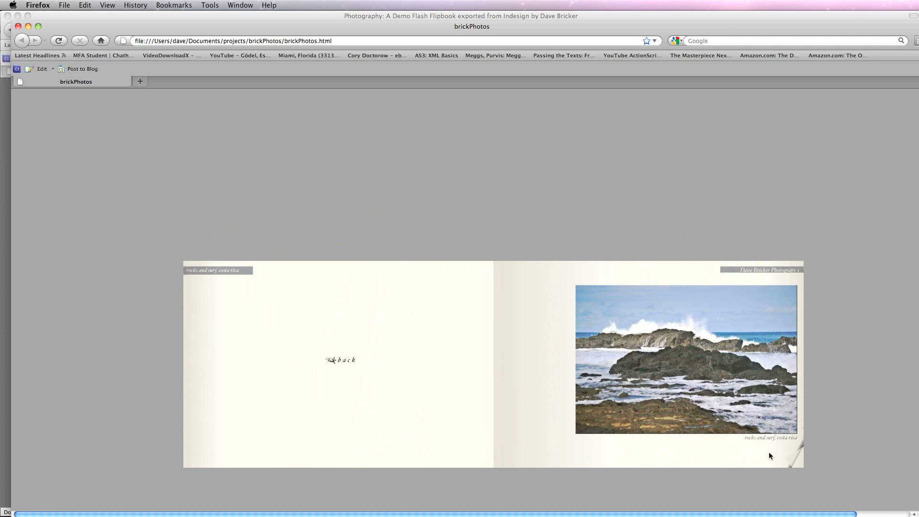
{"action": "left_click_drag", "start_coordinate": [787, 456], "coordinate": [299, 431]}
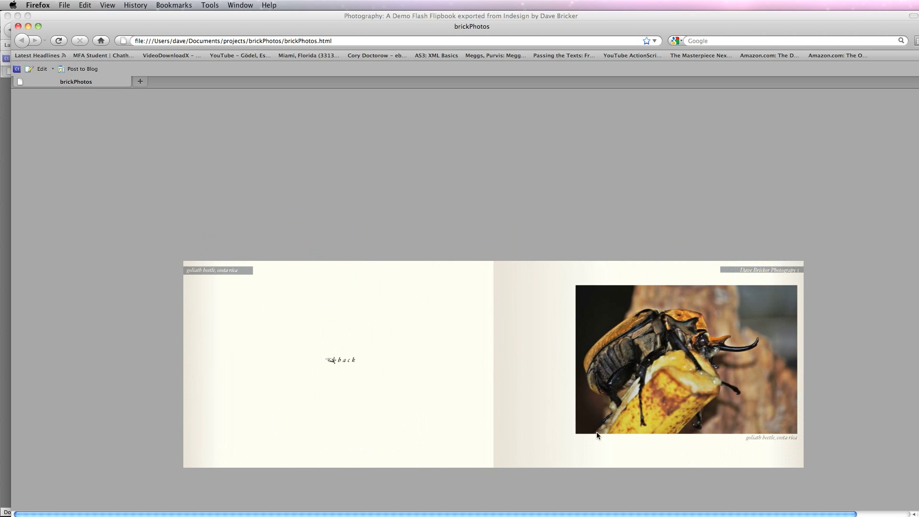
{"action": "left_click_drag", "start_coordinate": [793, 455], "coordinate": [337, 368]}
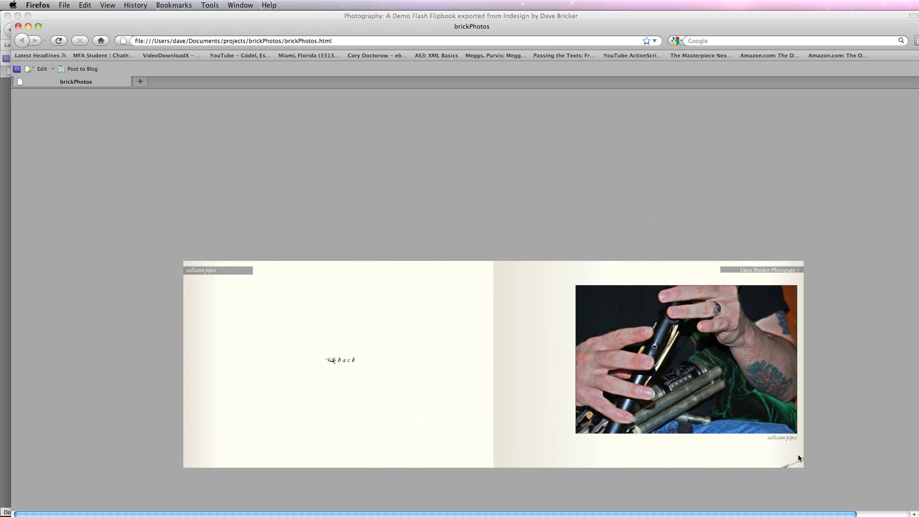
{"action": "left_click_drag", "start_coordinate": [801, 459], "coordinate": [447, 447]}
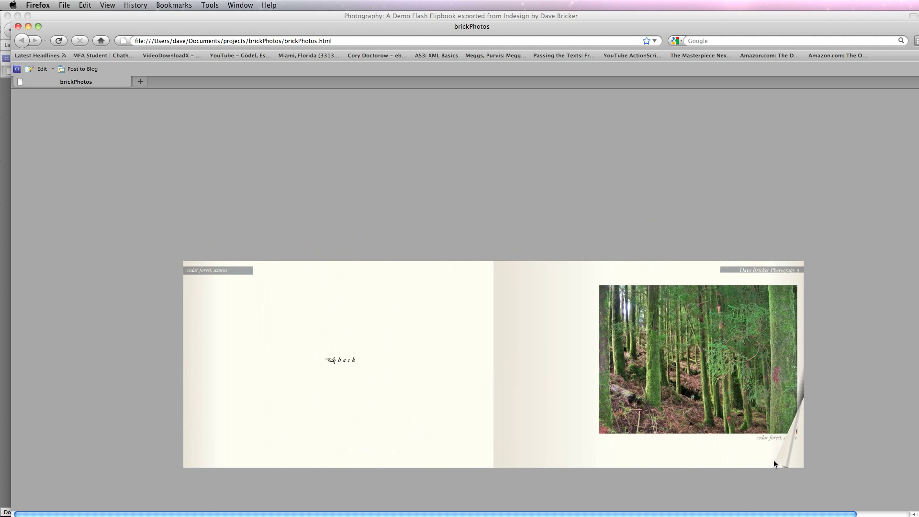
{"action": "left_click_drag", "start_coordinate": [775, 464], "coordinate": [342, 422]}
{"action": "left_click_drag", "start_coordinate": [785, 444], "coordinate": [308, 425]}
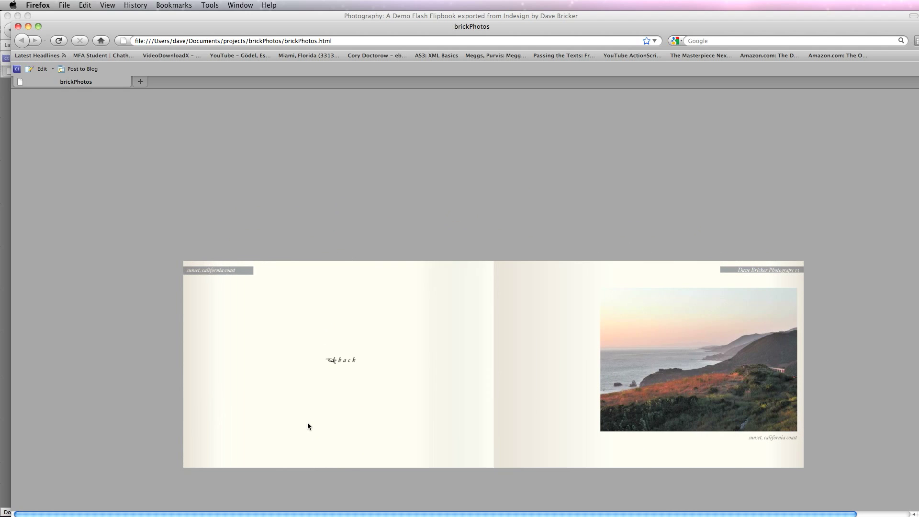
{"action": "left_click", "coordinate": [18, 26]}
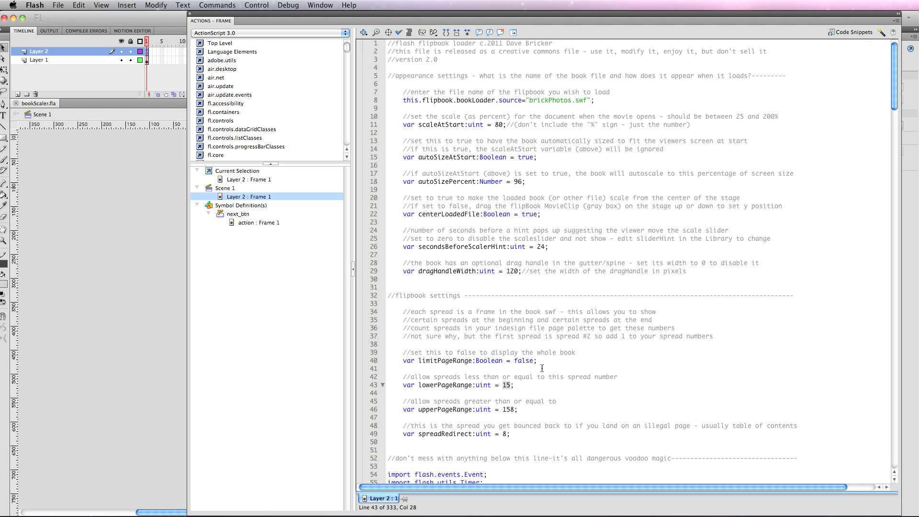
Highlight the limitPageRange value false on line 40, then test the scaler movie.
{"action": "left_click_drag", "start_coordinate": [534, 361], "coordinate": [515, 362]}
{"action": "left_click", "coordinate": [118, 193]}
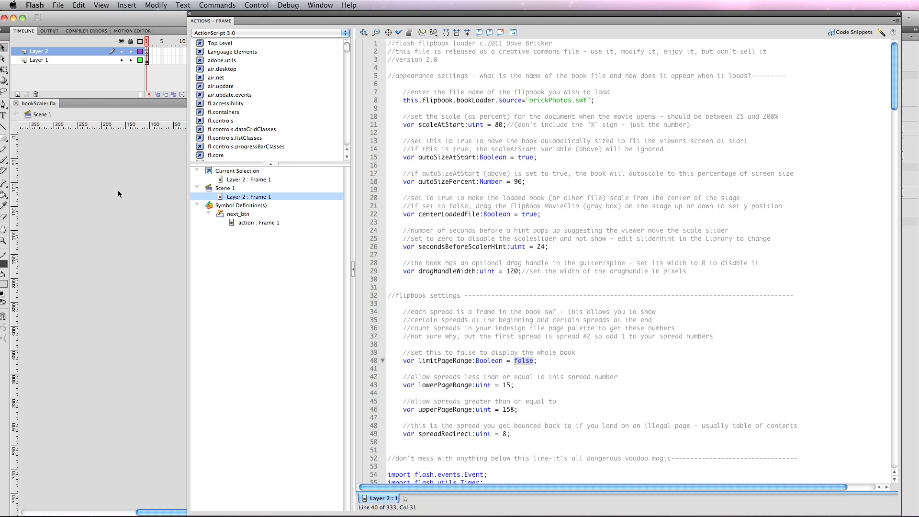
{"action": "key", "text": "super+Return"}
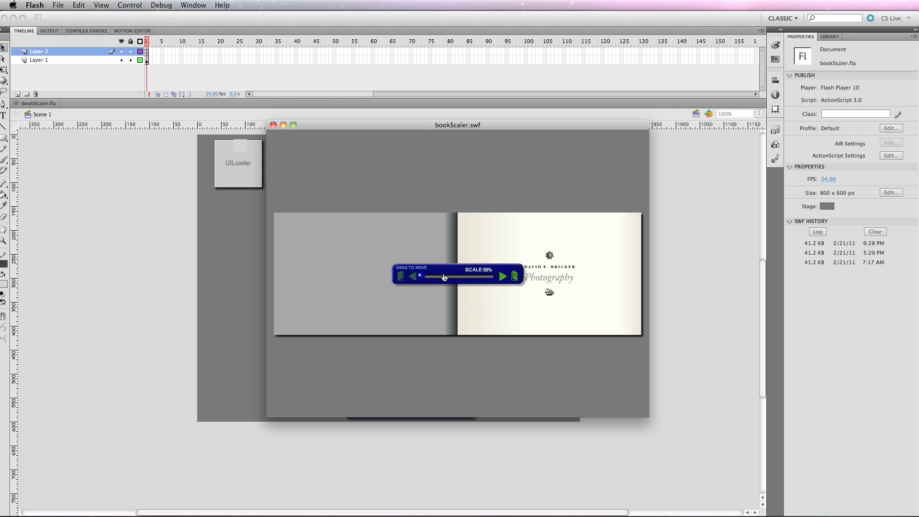
Scale the test book to 159%, turn to the visions and memories spread, and reposition it.
{"action": "left_click", "coordinate": [428, 277]}
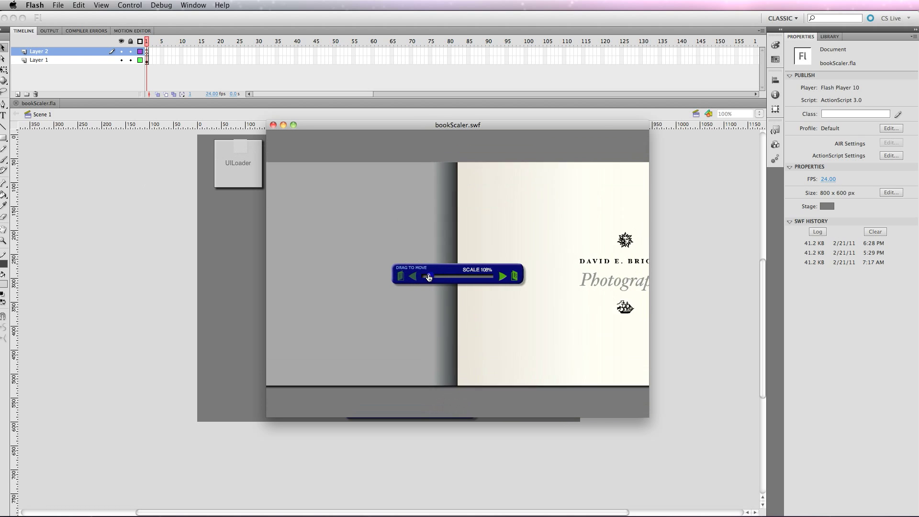
{"action": "left_click_drag", "start_coordinate": [428, 277], "coordinate": [423, 299]}
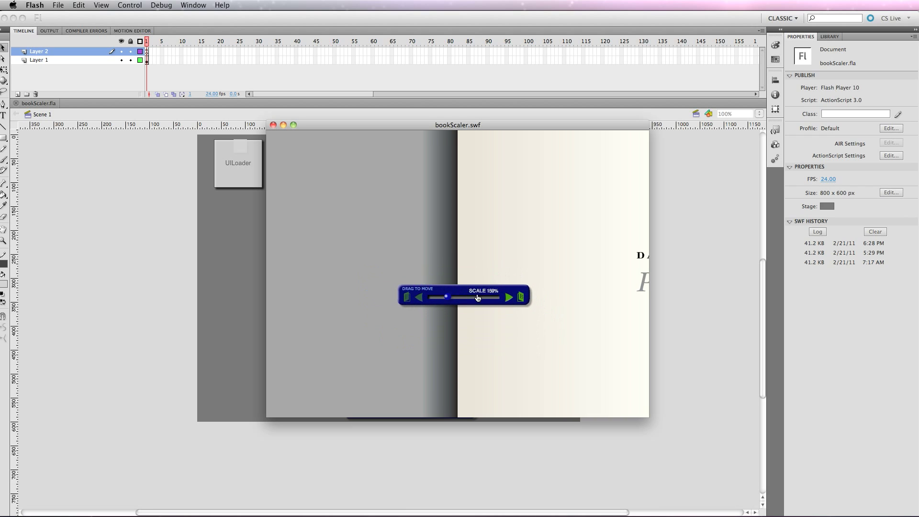
{"action": "left_click", "coordinate": [509, 297]}
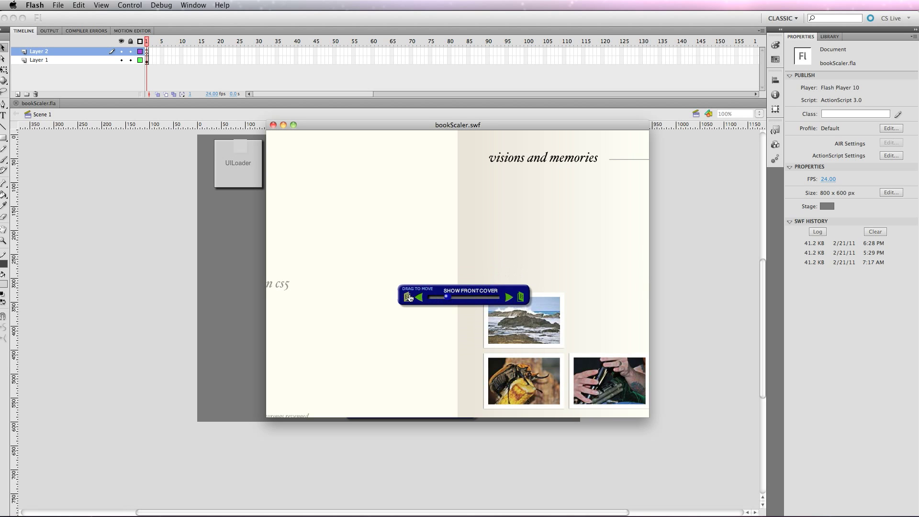
{"action": "left_click_drag", "start_coordinate": [468, 189], "coordinate": [427, 362]}
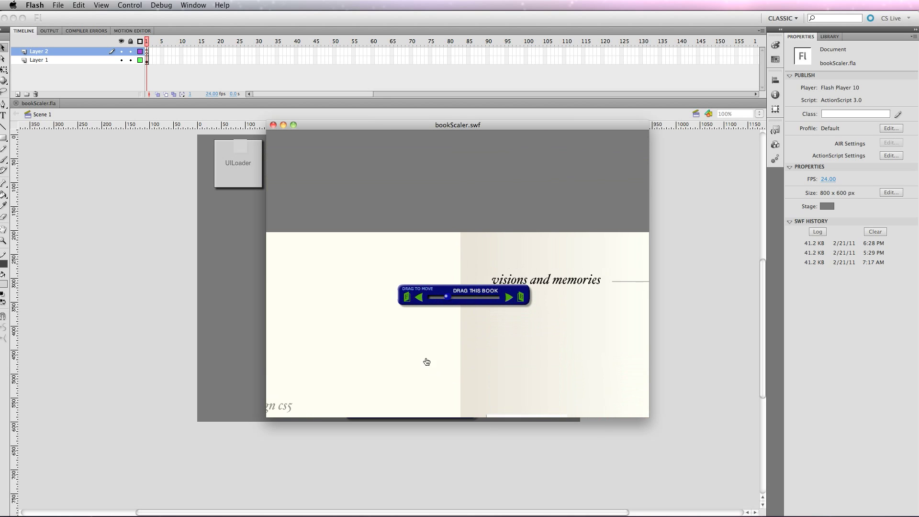
{"action": "left_click_drag", "start_coordinate": [437, 244], "coordinate": [393, 130]}
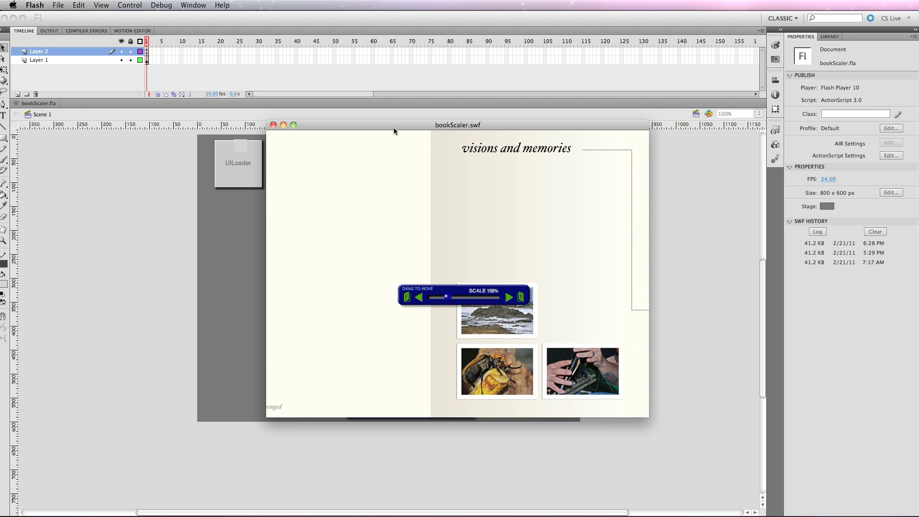
Close the test movie and the bookScaler.fla document to reach the welcome screen.
{"action": "left_click", "coordinate": [274, 124]}
{"action": "key", "text": "alt+F9"}
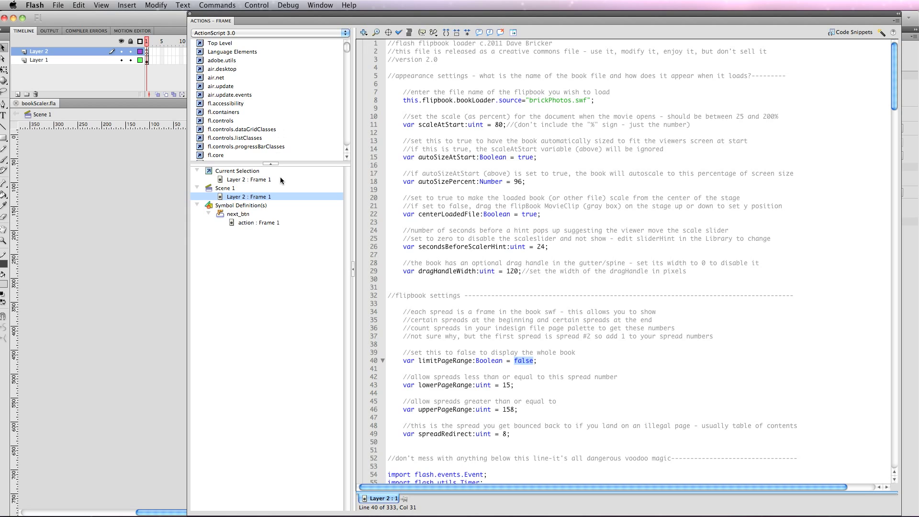
{"action": "key", "text": "super+w"}
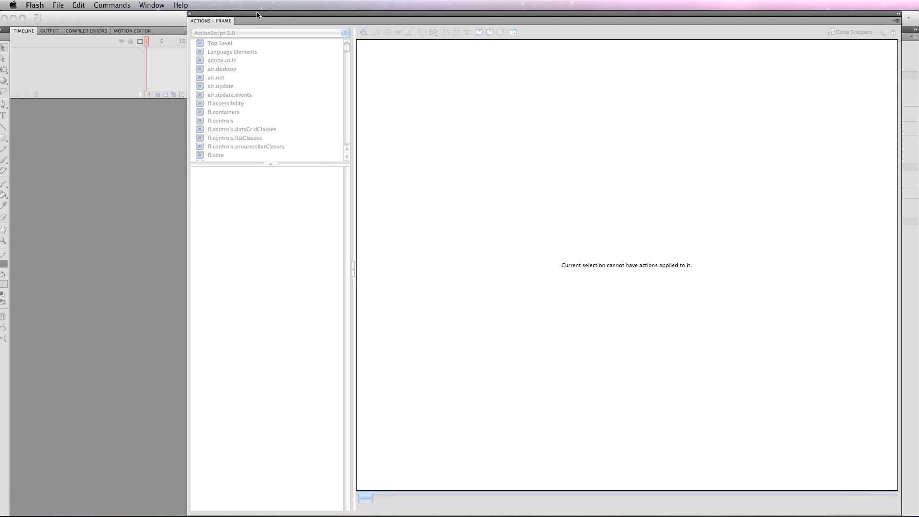
{"action": "double_click", "coordinate": [252, 20]}
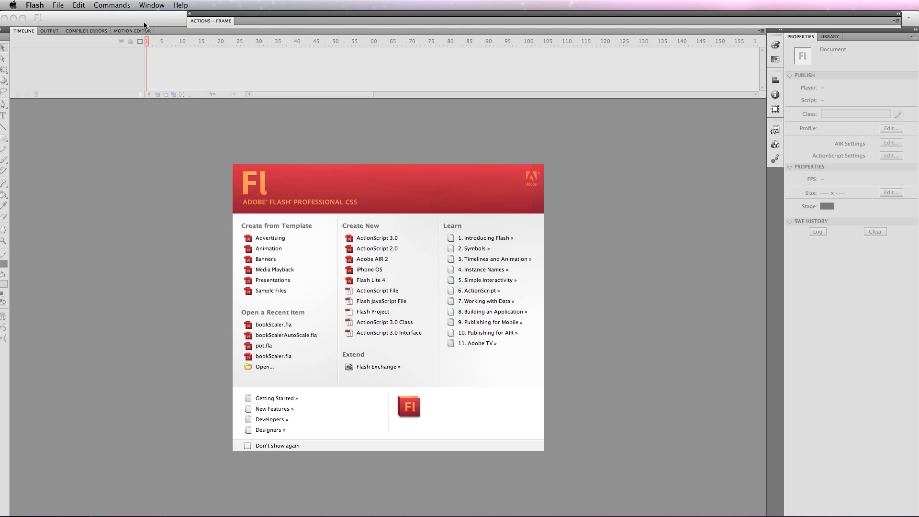
Reload the online flipbook in Firefox, scale it to 160%, reposition it, and turn to visions and memories.
{"action": "left_click", "coordinate": [13, 19]}
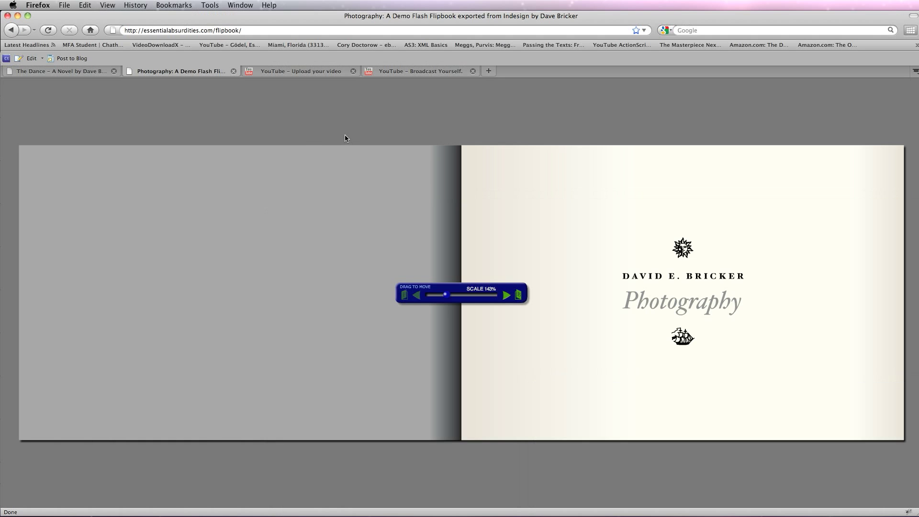
{"action": "left_click", "coordinate": [48, 30]}
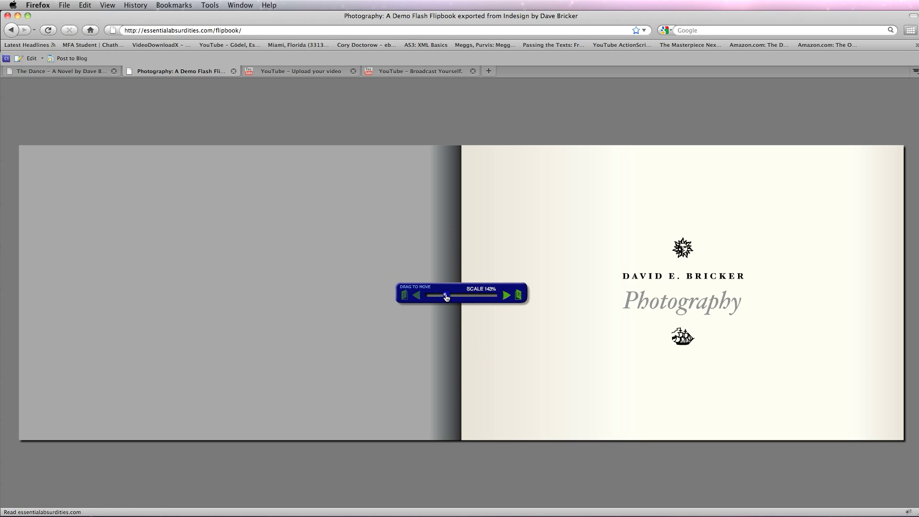
{"action": "left_click_drag", "start_coordinate": [445, 297], "coordinate": [452, 297]}
{"action": "mouse_move", "coordinate": [441, 250]}
{"action": "left_mouse_down"}
{"action": "mouse_move", "coordinate": [482, 211]}
{"action": "mouse_move", "coordinate": [478, 279]}
{"action": "mouse_move", "coordinate": [426, 217]}
{"action": "mouse_move", "coordinate": [512, 242]}
{"action": "mouse_move", "coordinate": [435, 256]}
{"action": "mouse_move", "coordinate": [445, 238]}
{"action": "left_mouse_up"}
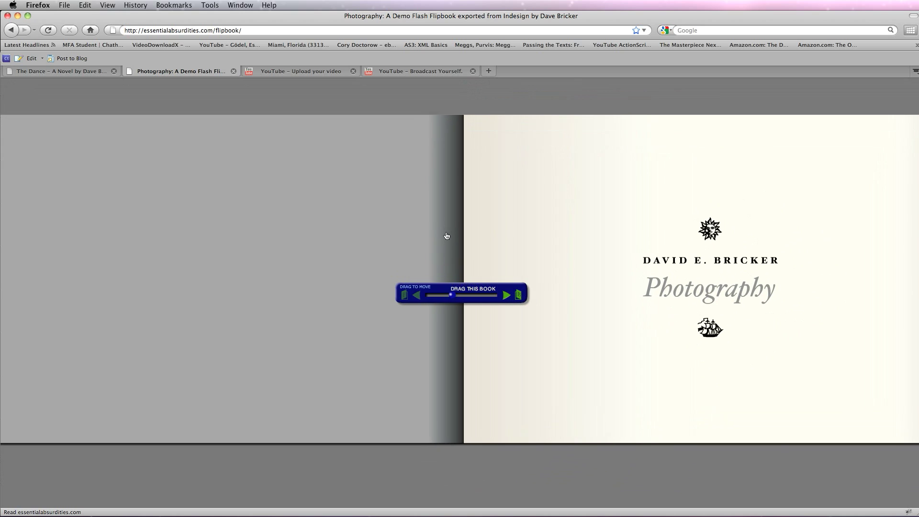
{"action": "left_click", "coordinate": [503, 297]}
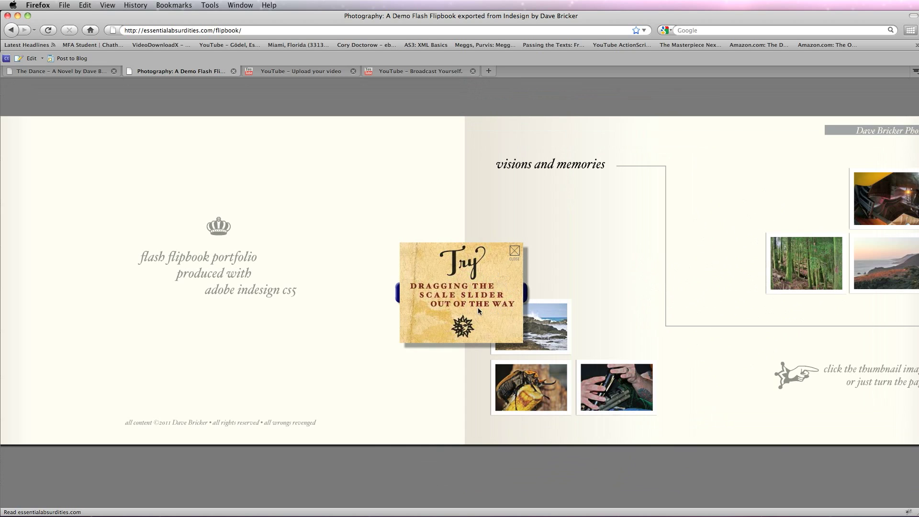
Dismiss the Try hint card, move the scale panel below the book, zoom to 283%, and jump to the last spread.
{"action": "left_click", "coordinate": [514, 253]}
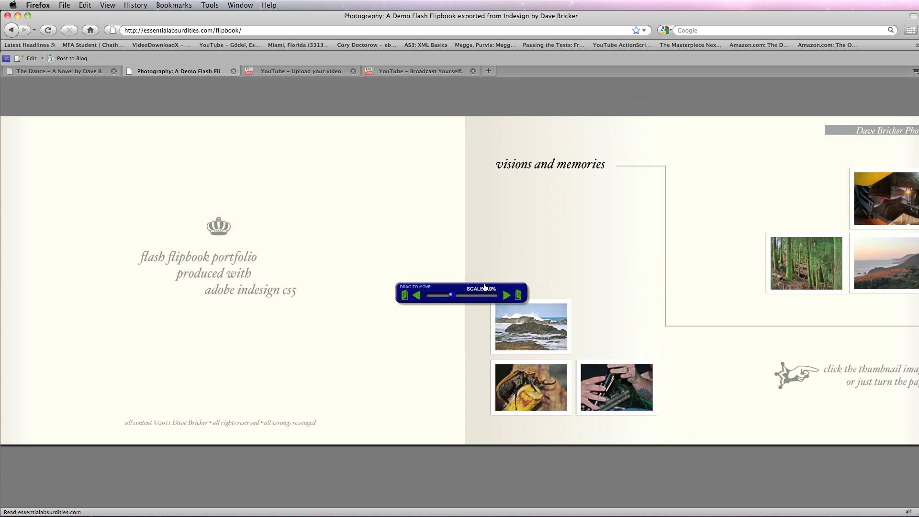
{"action": "left_click_drag", "start_coordinate": [485, 287], "coordinate": [487, 476]}
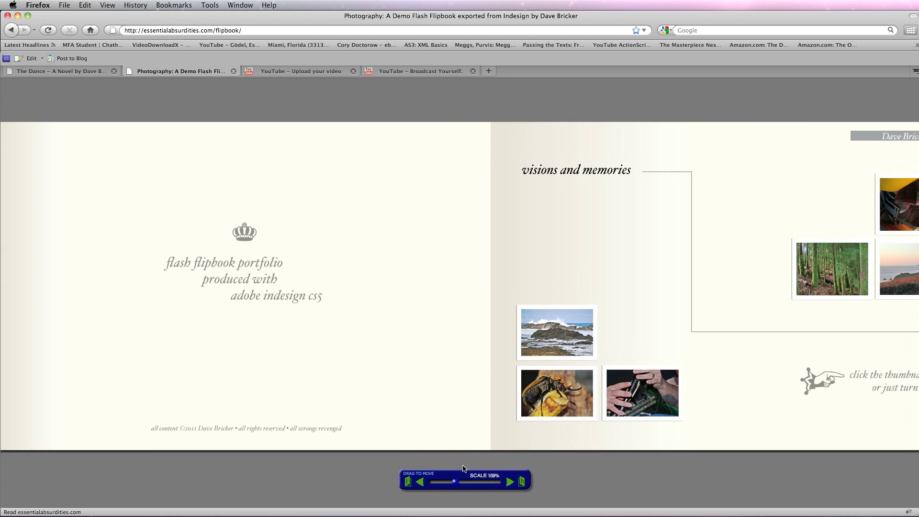
{"action": "mouse_move", "coordinate": [454, 481]}
{"action": "left_mouse_down"}
{"action": "mouse_move", "coordinate": [516, 482]}
{"action": "mouse_move", "coordinate": [462, 482]}
{"action": "left_mouse_up"}
{"action": "left_click", "coordinate": [519, 482]}
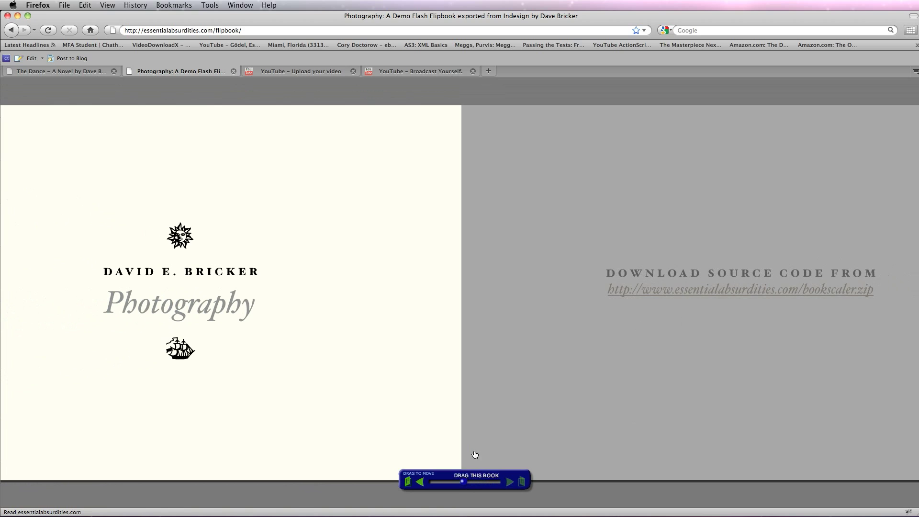
Shrink the spread to 172%, jump back to the cover, and reduce the scale further.
{"action": "left_click_drag", "start_coordinate": [463, 483], "coordinate": [454, 484]}
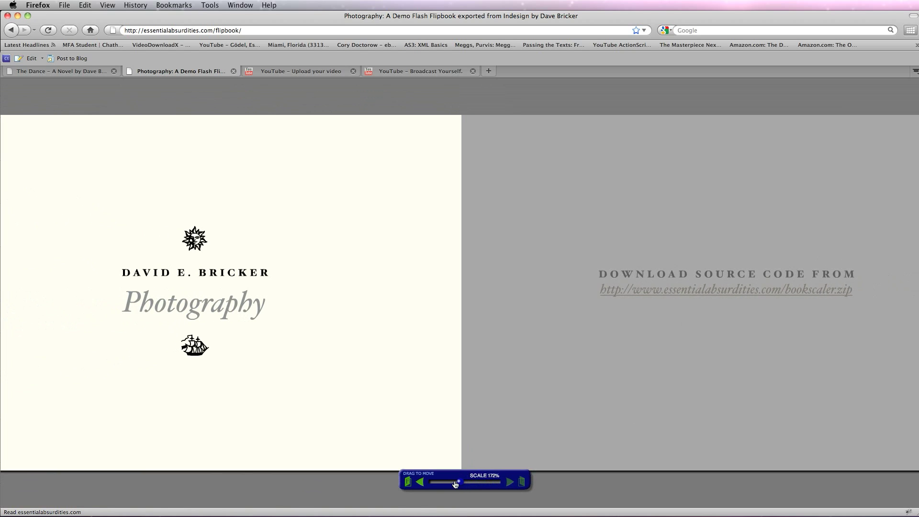
{"action": "left_click", "coordinate": [408, 482]}
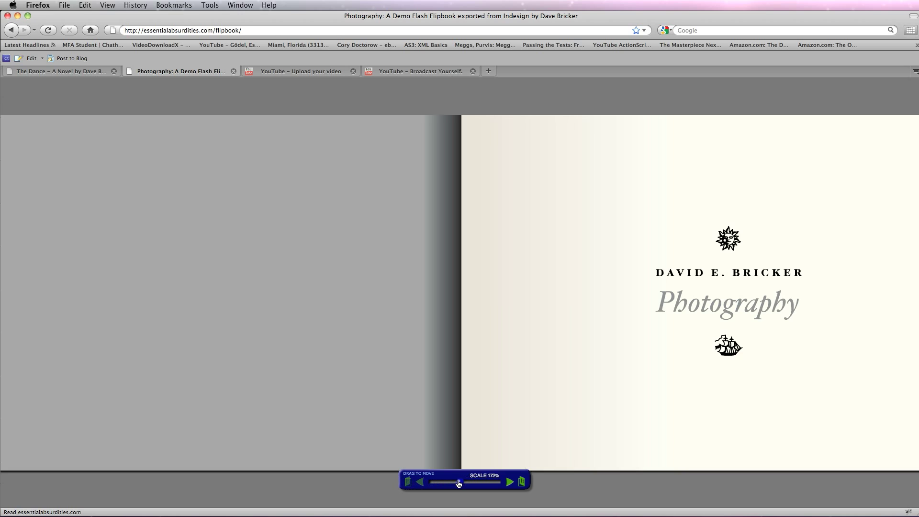
{"action": "left_click_drag", "start_coordinate": [459, 484], "coordinate": [448, 485]}
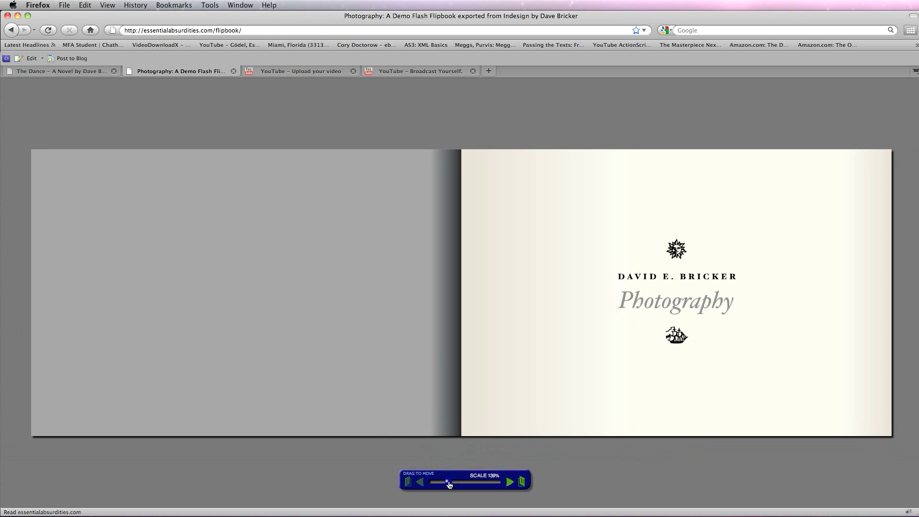